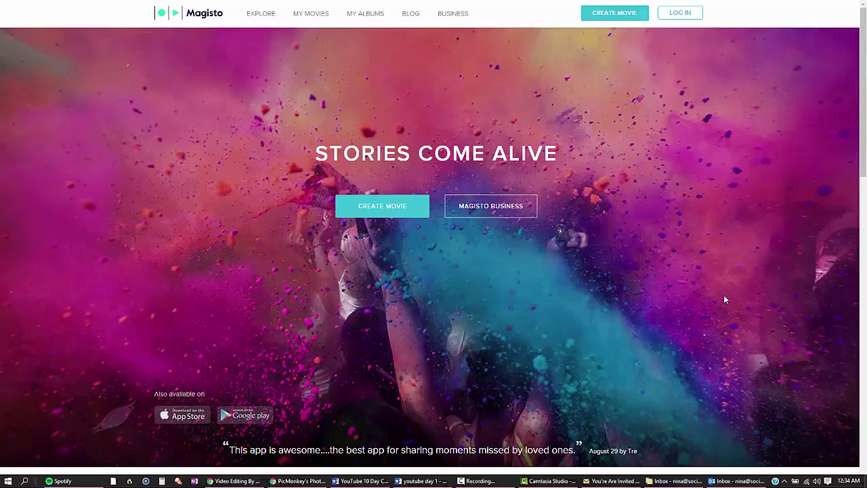
- Sign in to Magisto with the Facebook account
left_click(688, 13)
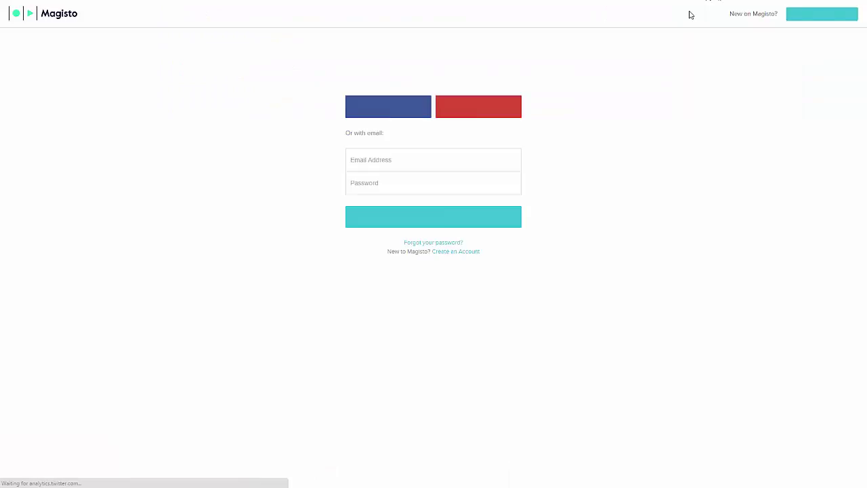
left_click(400, 107)
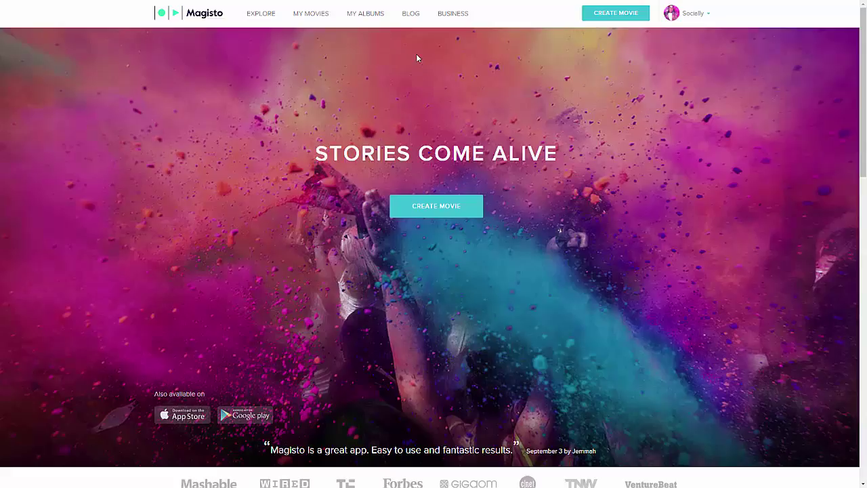
- Start a new movie and scroll down to the Step 1 add-media section
left_click(415, 206)
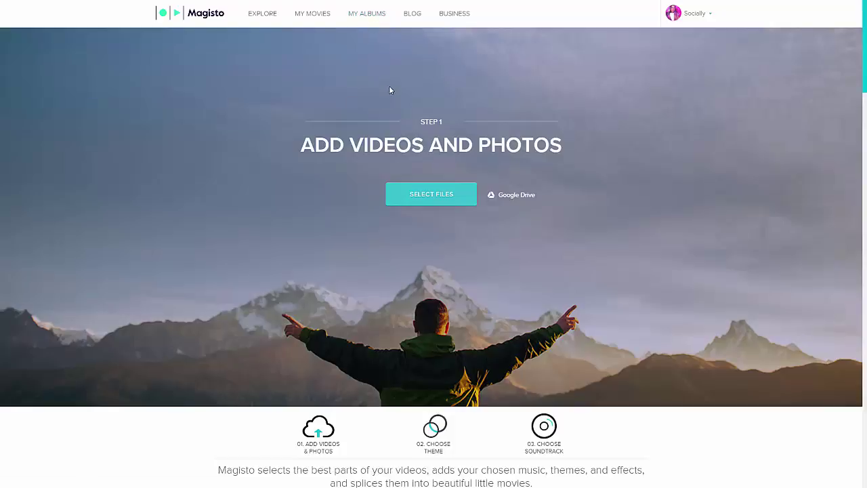
scroll(390, 78, "down", 1)
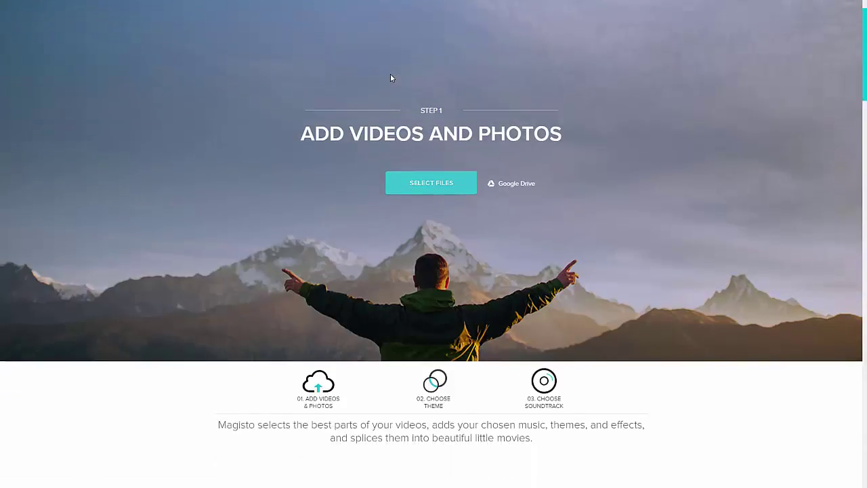
scroll(390, 78, "down", 1)
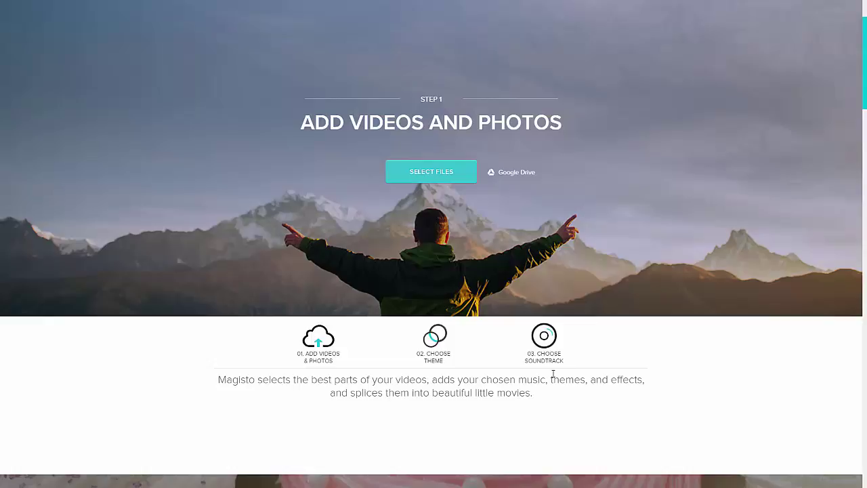
- Upload the videos from YouTube Videos > Complete, including Instagram - YouTube Thumbnails
left_click(435, 178)
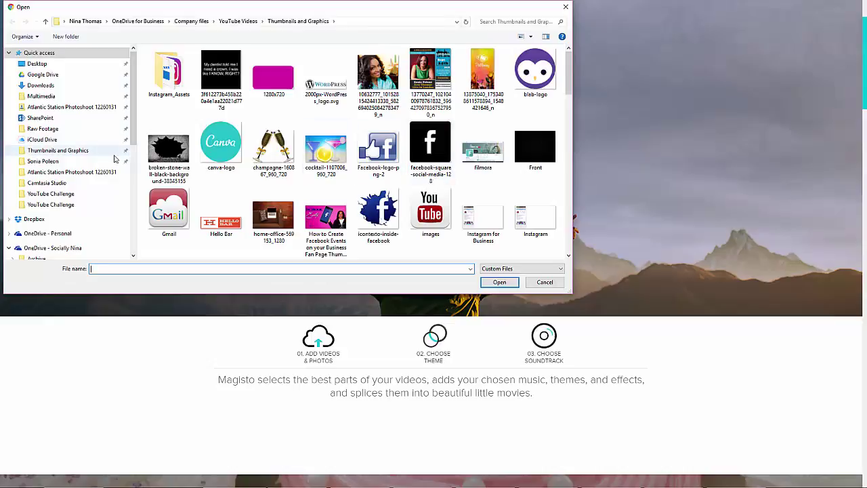
left_click(54, 129)
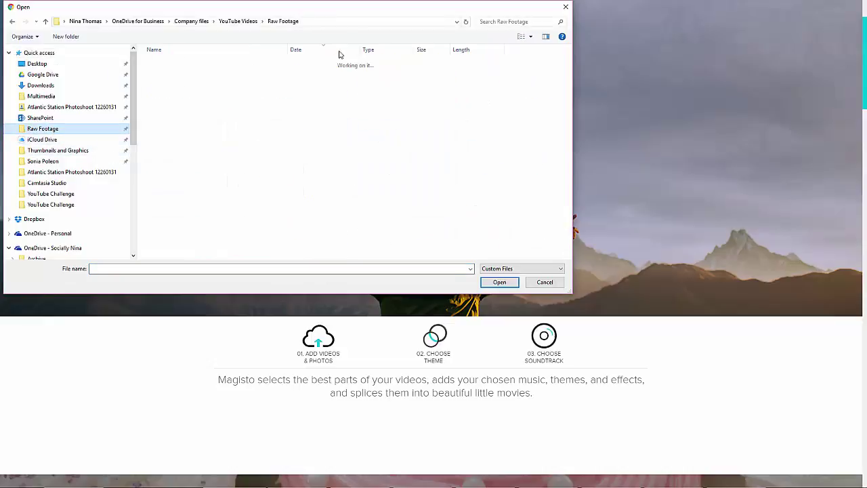
left_click(238, 22)
double_click(174, 64)
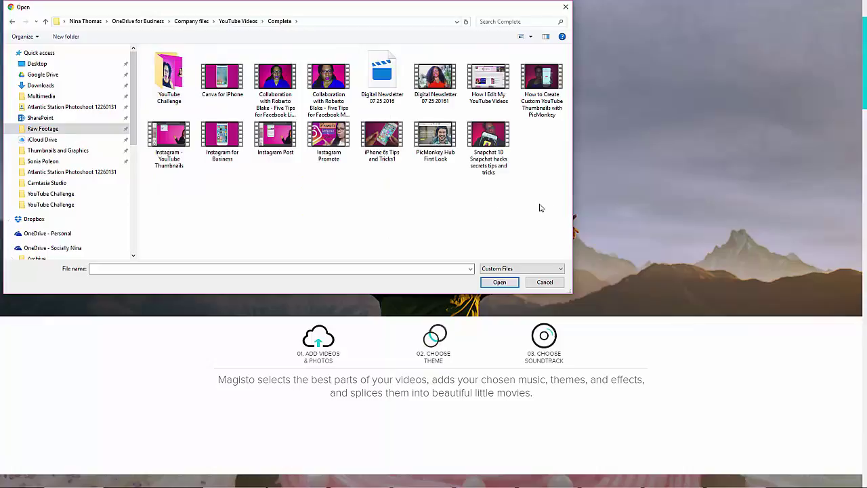
left_click_drag(543, 201, 203, 81)
left_click(167, 156, "ctrl")
left_click(497, 285)
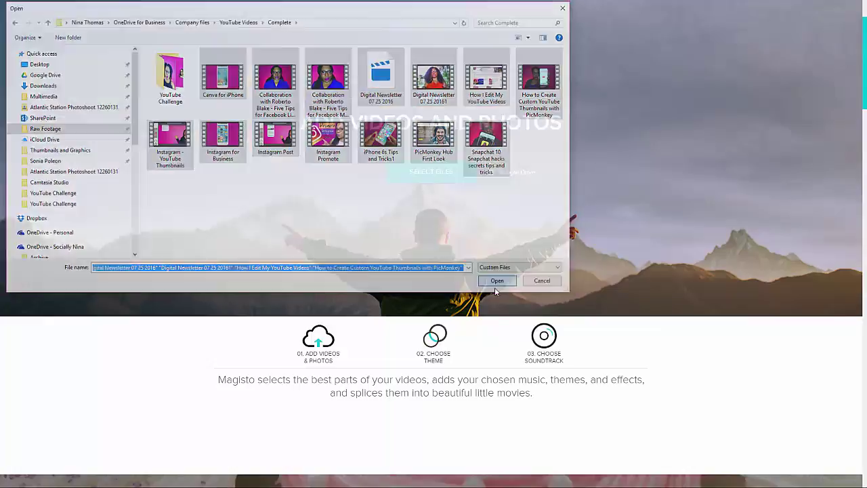
- Dismiss the 25-minute upload limit warning
scroll(500, 290, "down", 3)
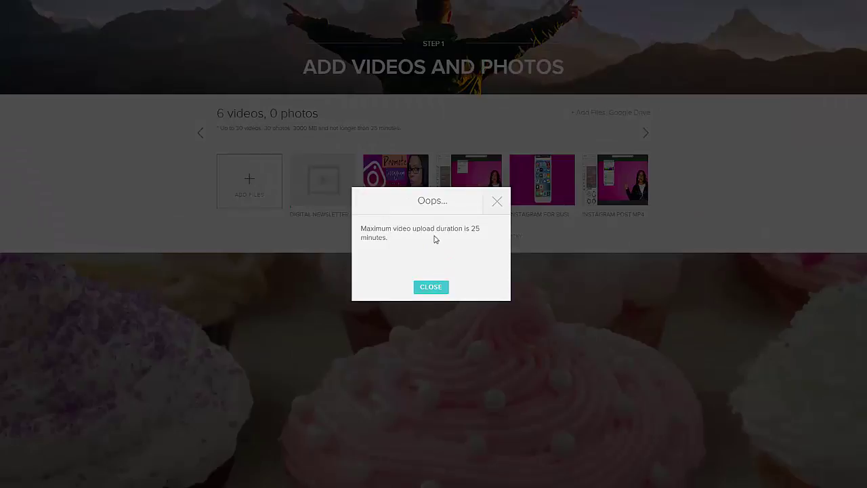
left_click(429, 287)
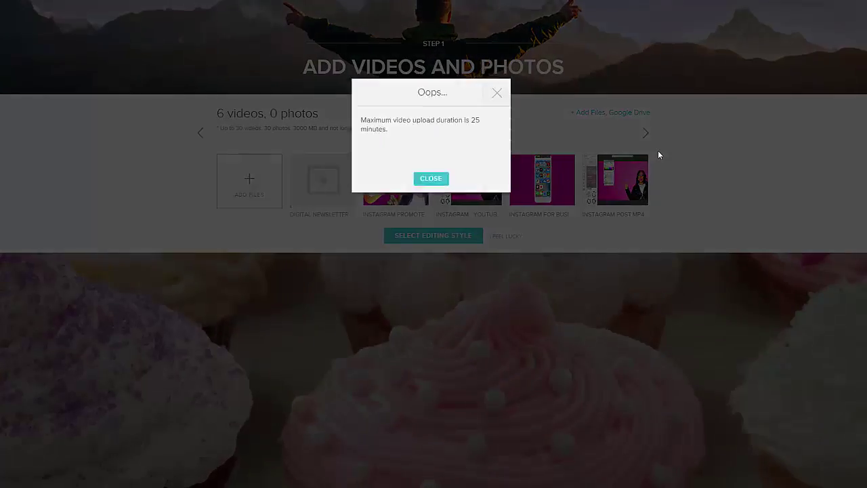
left_click(424, 288)
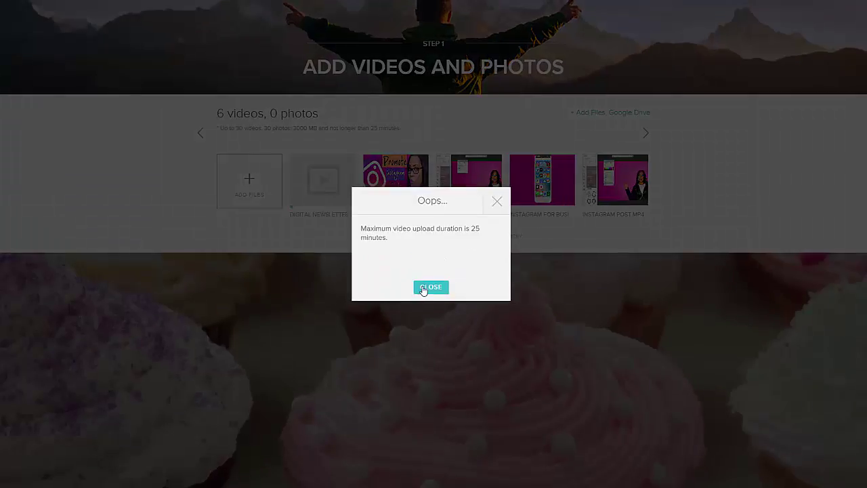
left_click(424, 287)
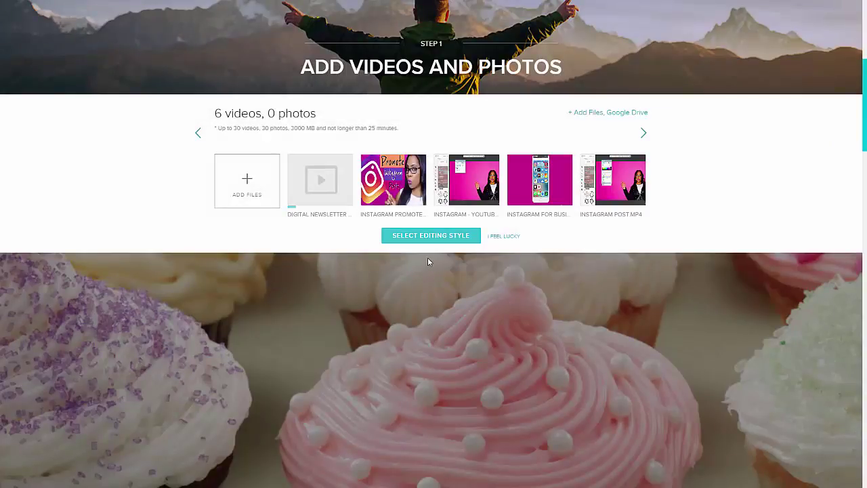
mouse_move(616, 183)
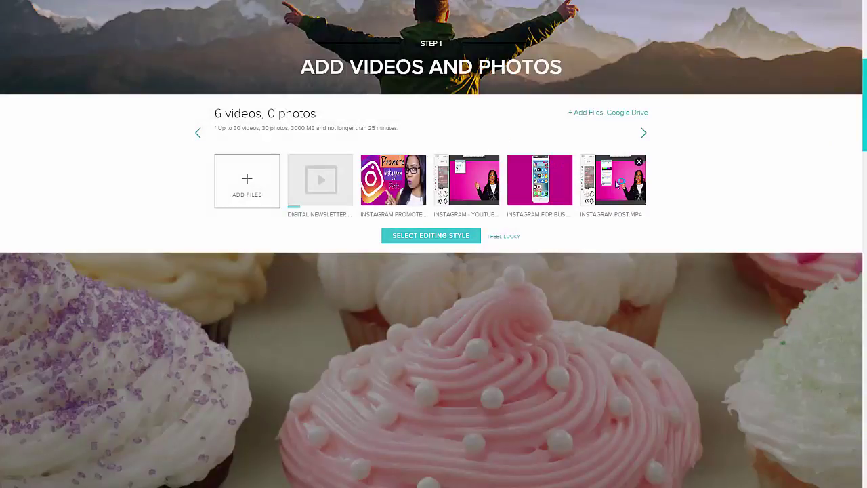
- In Thumbnails and Graphics, select images from icontexto-inside-facebook through picmonkey hub
left_click(254, 187)
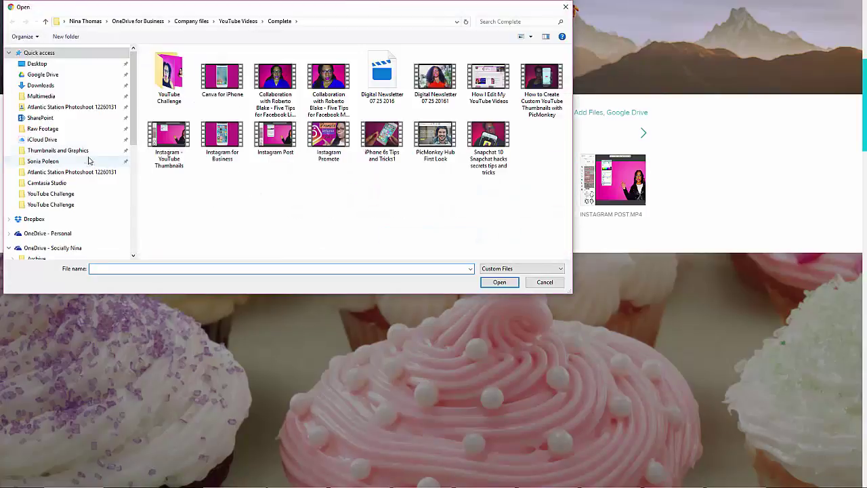
left_click(83, 154)
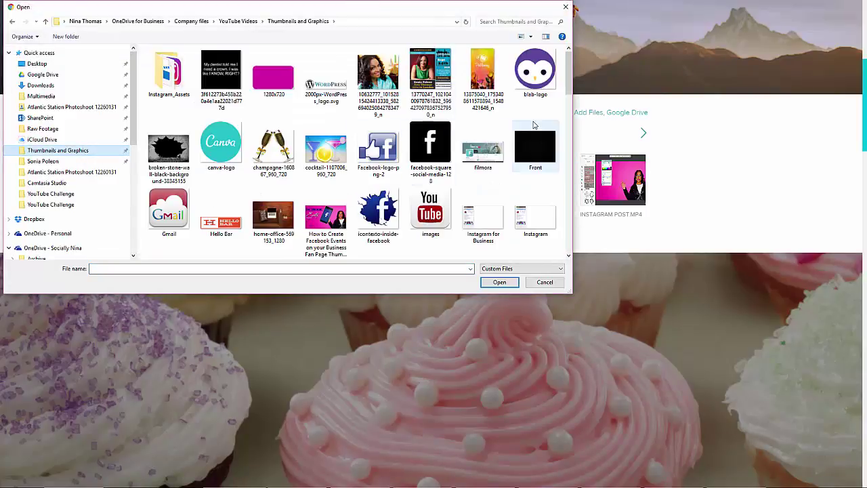
scroll(379, 224, "down", 2)
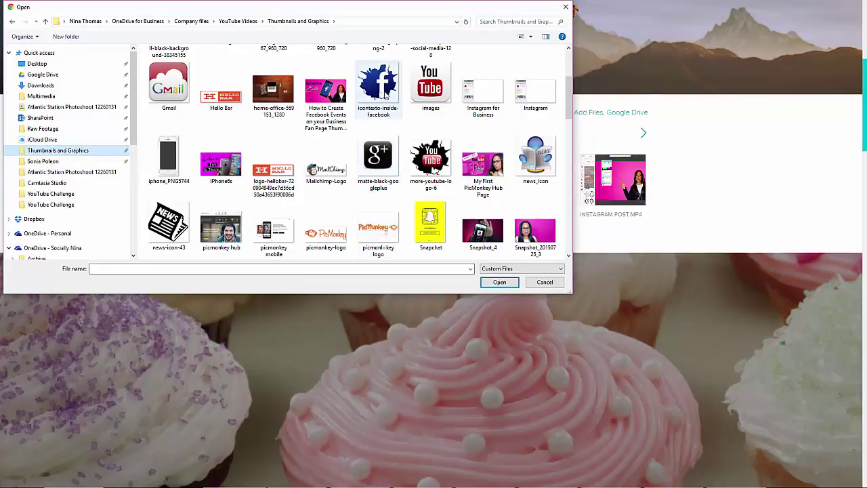
left_click(383, 95)
left_click(327, 99, "ctrl")
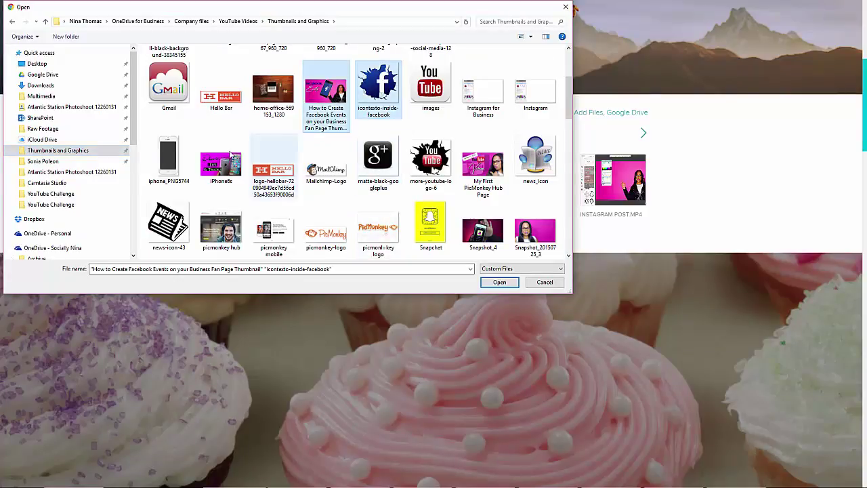
left_click(221, 162, "ctrl")
left_click(483, 232, "ctrl")
left_click(483, 166, "ctrl")
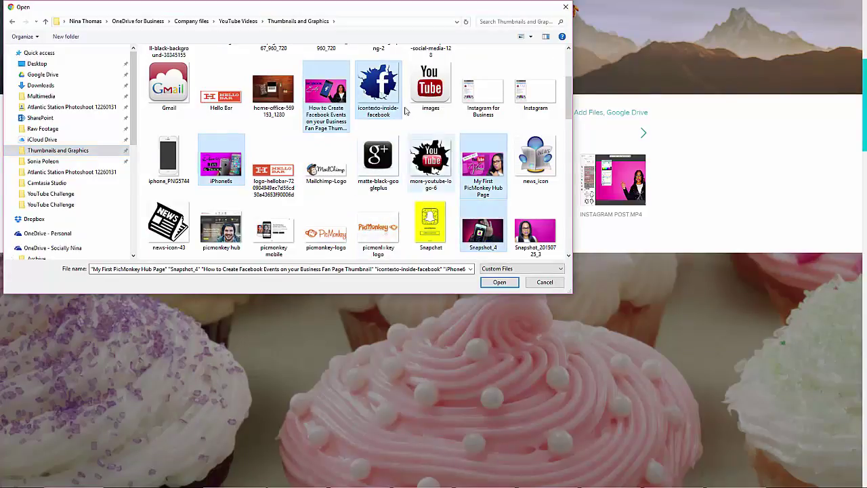
left_click(429, 86, "ctrl")
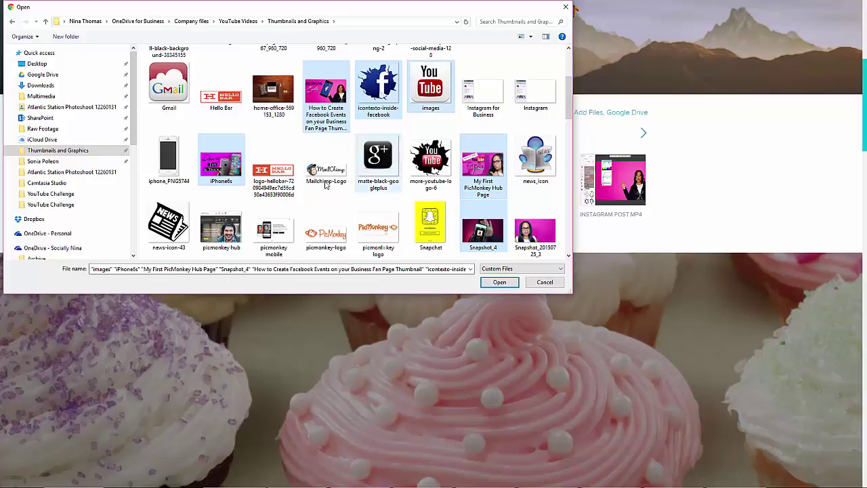
left_click(167, 227, "ctrl")
left_click(221, 226, "ctrl")
- Add the Snapchat top and PicMonkey iPhone app thumbnails, then upload all ten photos
scroll(434, 166, "down", 2)
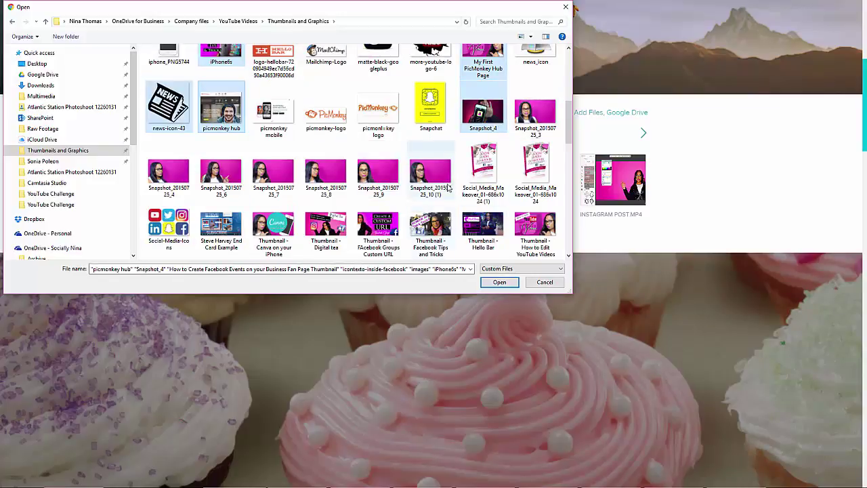
scroll(451, 178, "down", 2)
left_click(482, 170, "ctrl")
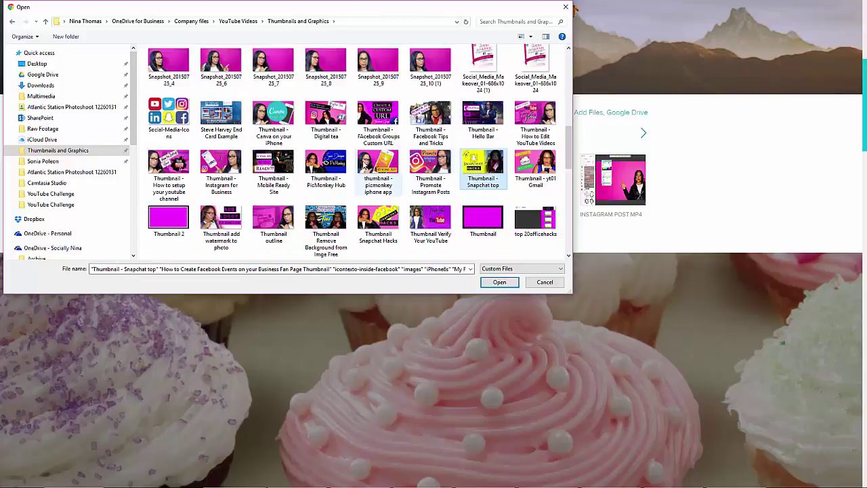
left_click(397, 169, "ctrl")
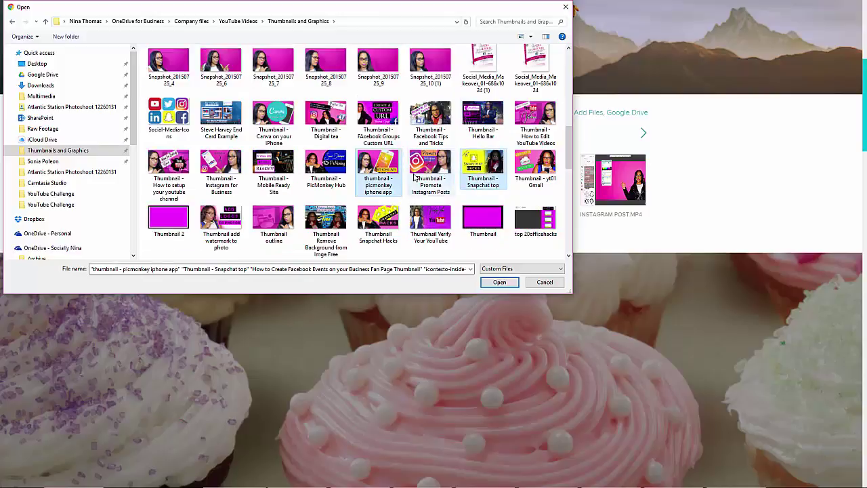
scroll(420, 176, "up", 10)
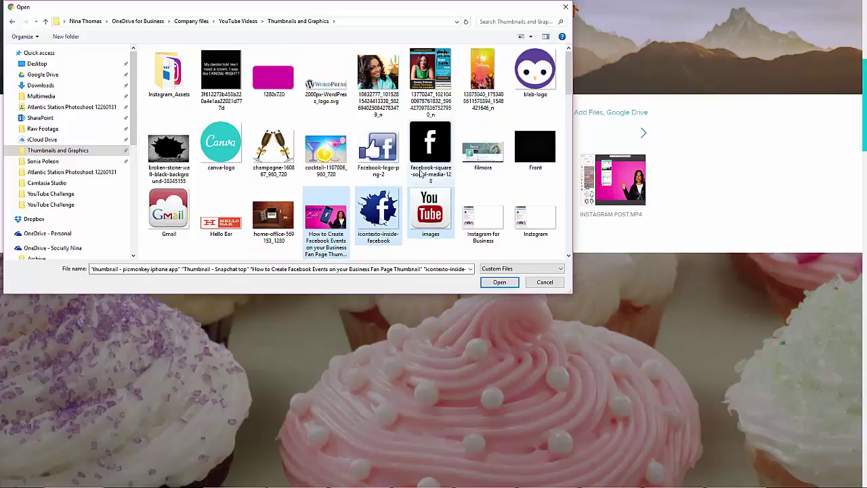
scroll(420, 174, "down", 5)
scroll(433, 156, "up", 4)
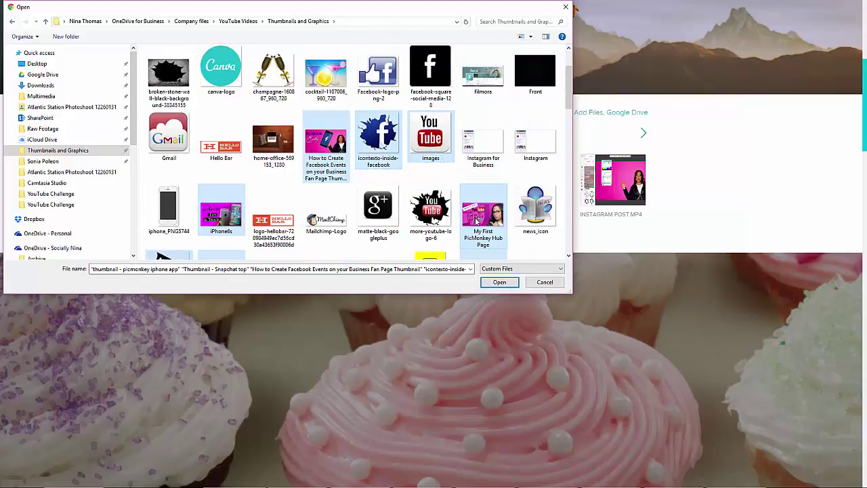
left_click(499, 281)
mouse_move(306, 178)
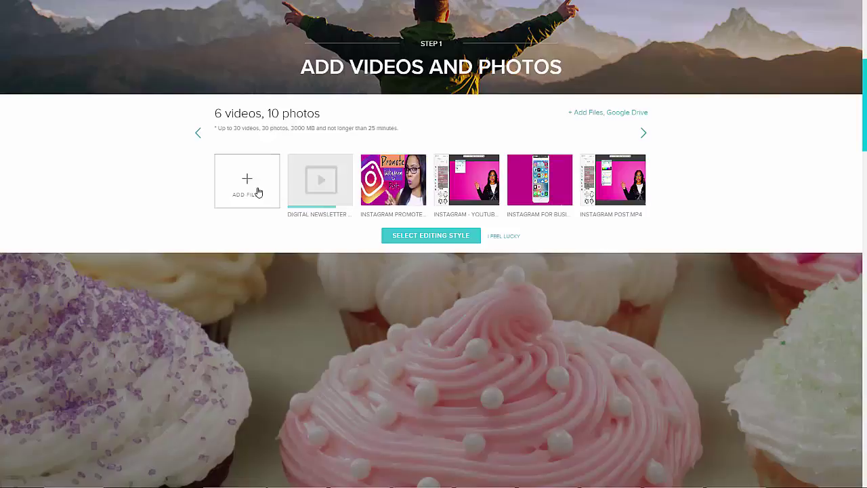
- Add more files to the movie's media list
left_click(257, 193)
scroll(352, 152, "down", 10)
scroll(352, 152, "up", 10)
scroll(352, 152, "down", 15)
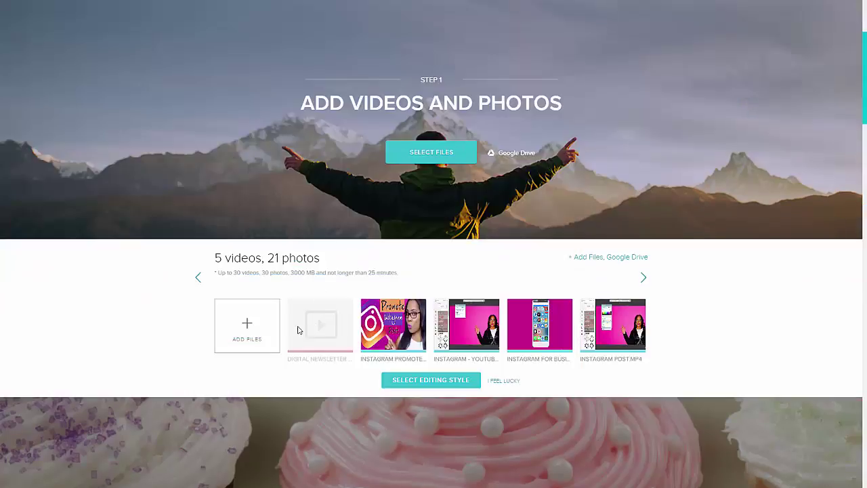
- Page through the uploaded media, then proceed to Step 2, Select Editing Style
left_click(645, 280)
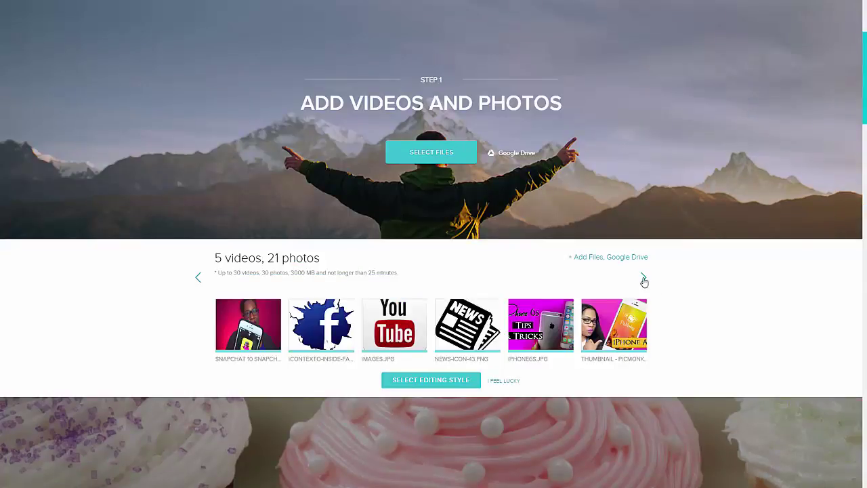
left_click(644, 280)
left_click(644, 280)
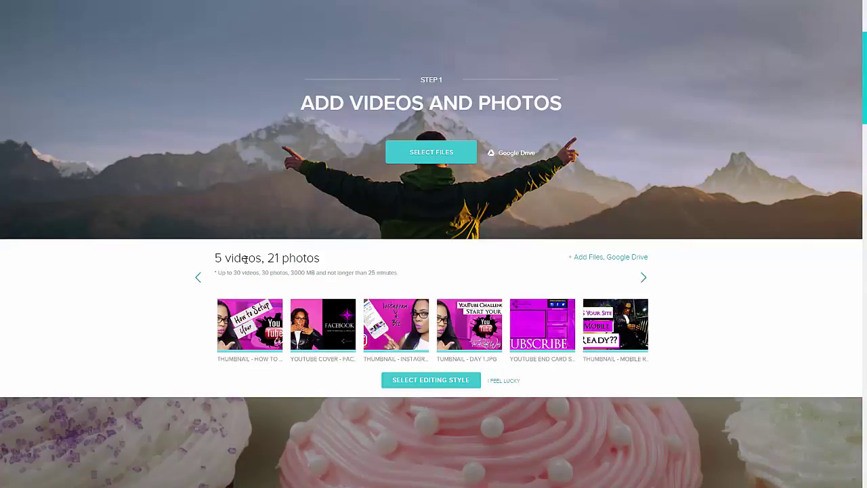
left_click(643, 277)
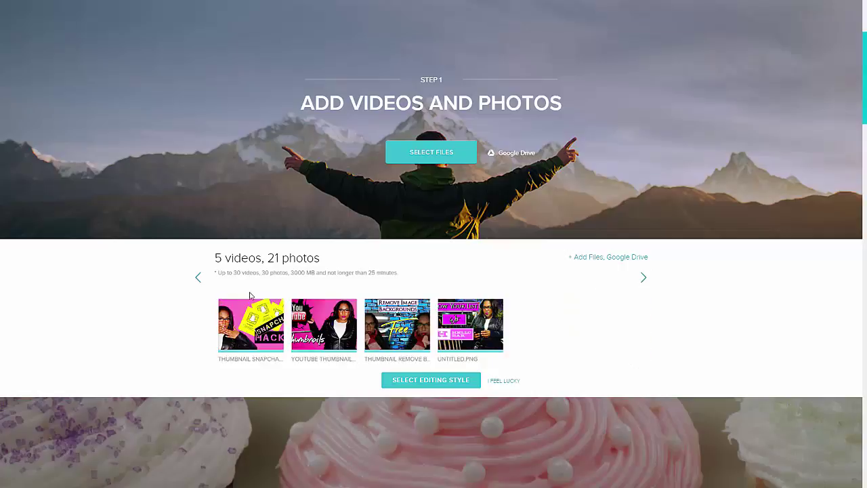
left_click(199, 281)
scroll(410, 346, "down", 1)
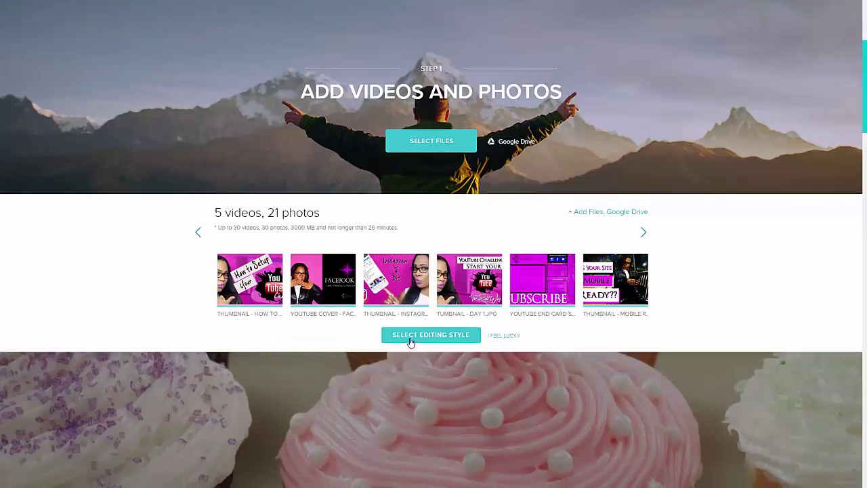
left_click(411, 340)
scroll(409, 341, "down", 2)
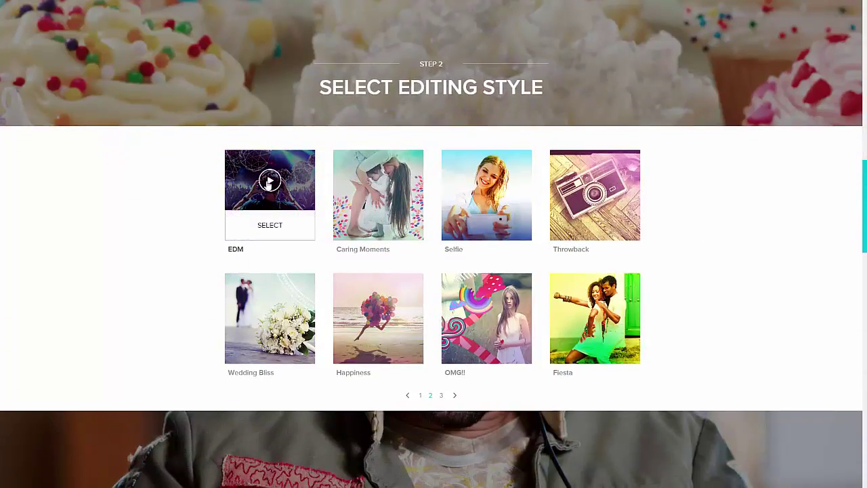
left_click(269, 181)
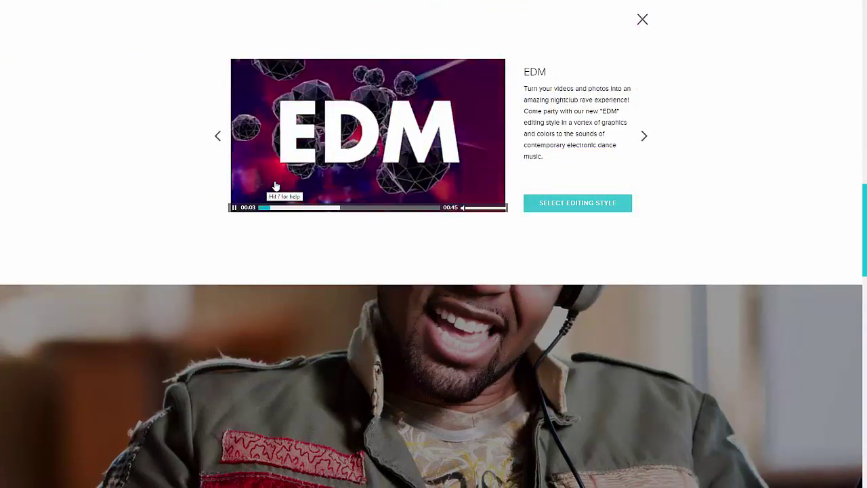
left_click(645, 139)
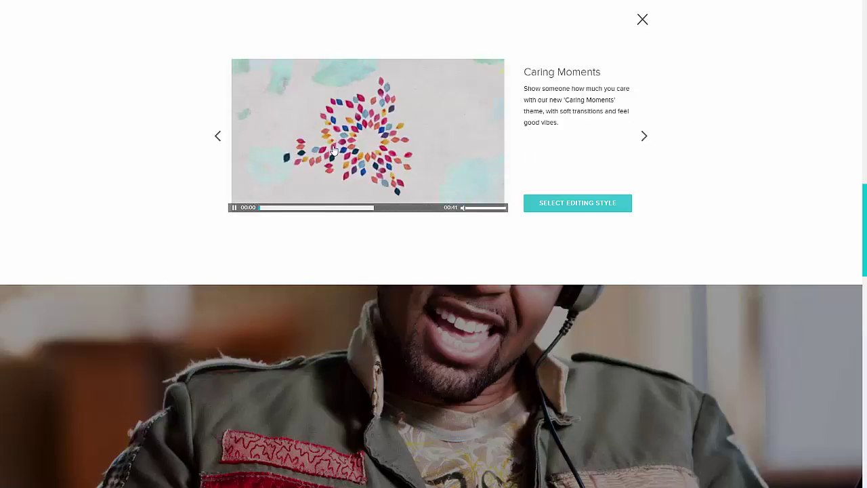
left_click(642, 138)
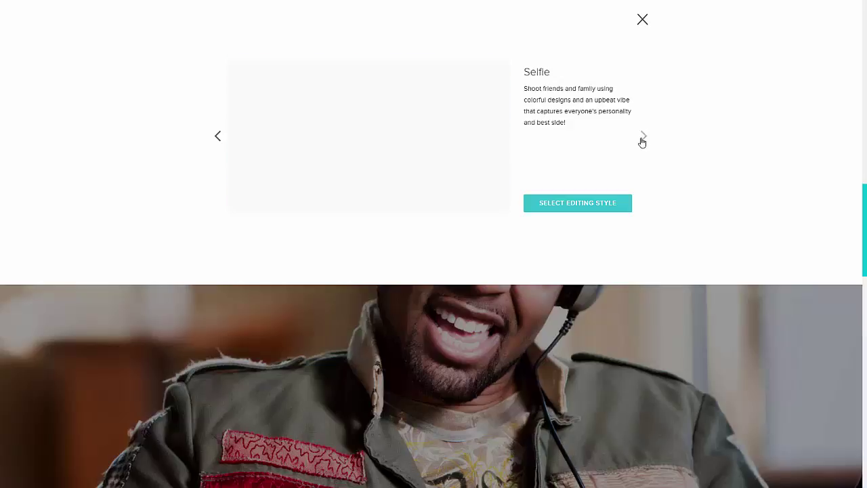
left_click(643, 140)
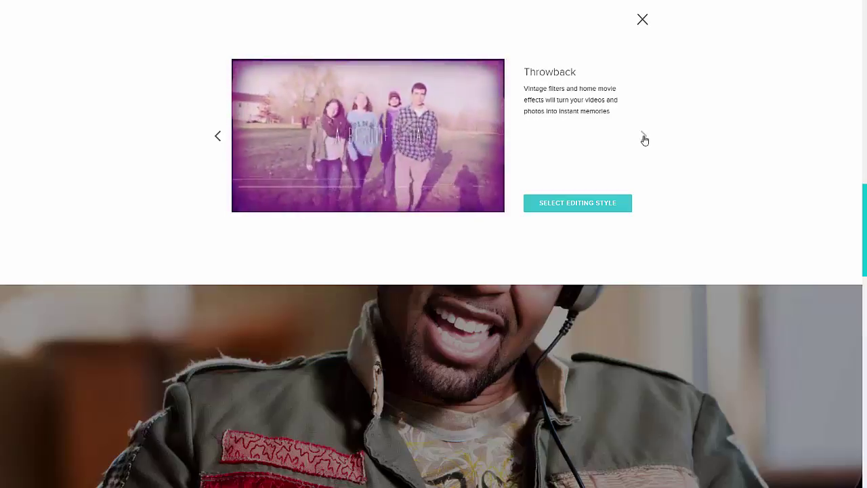
left_click(644, 139)
left_click(642, 21)
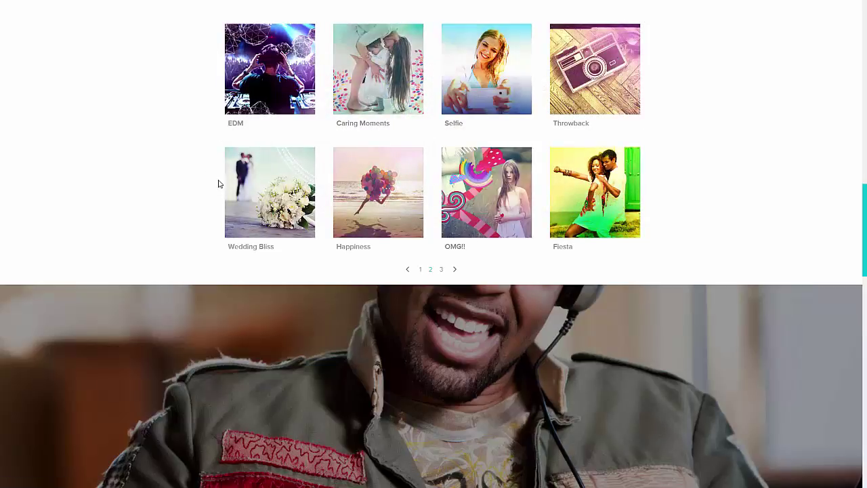
scroll(551, 248, "up", 2)
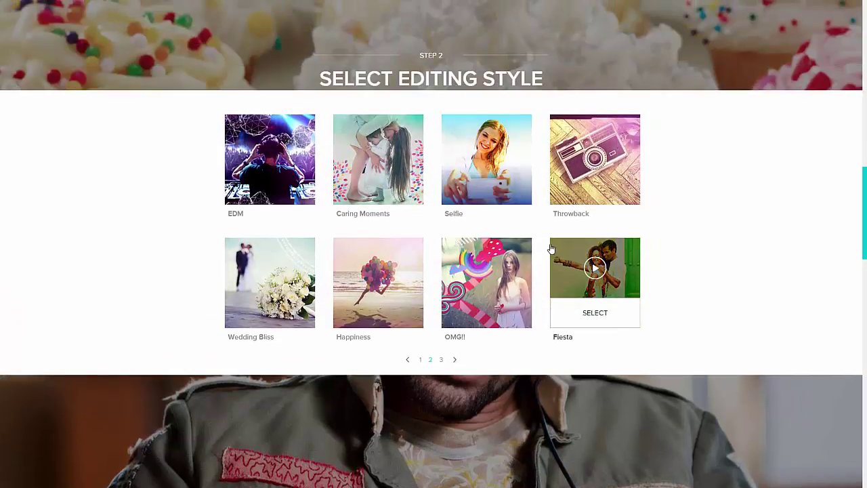
left_click(420, 359)
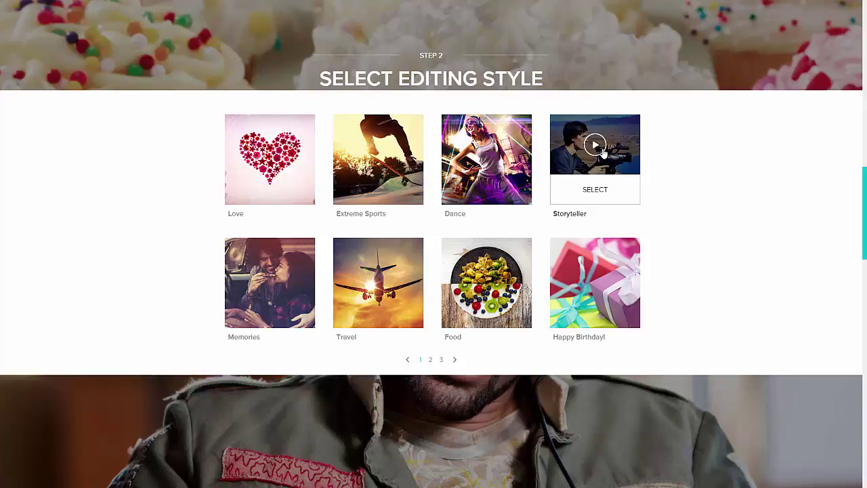
left_click(595, 145)
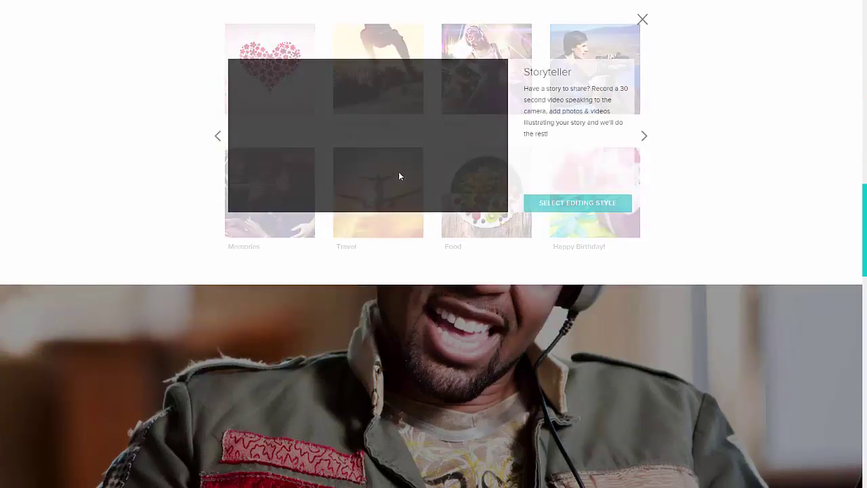
left_click(234, 208)
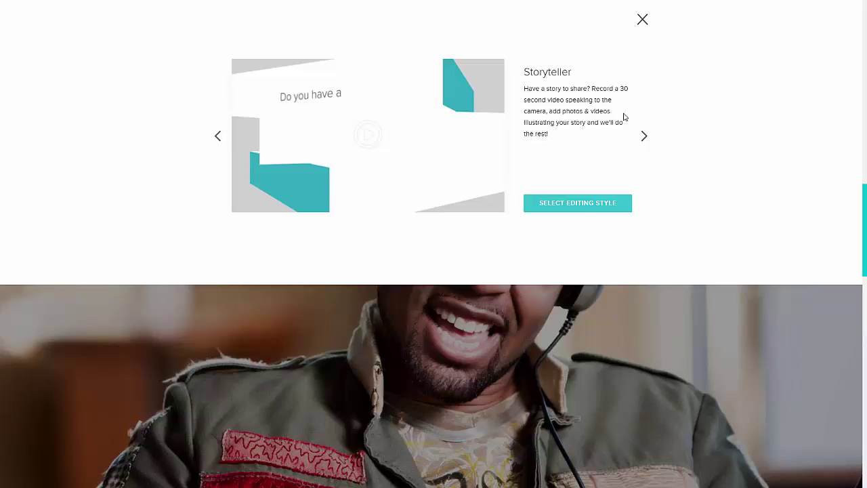
left_click(643, 22)
scroll(552, 230, "up", 8)
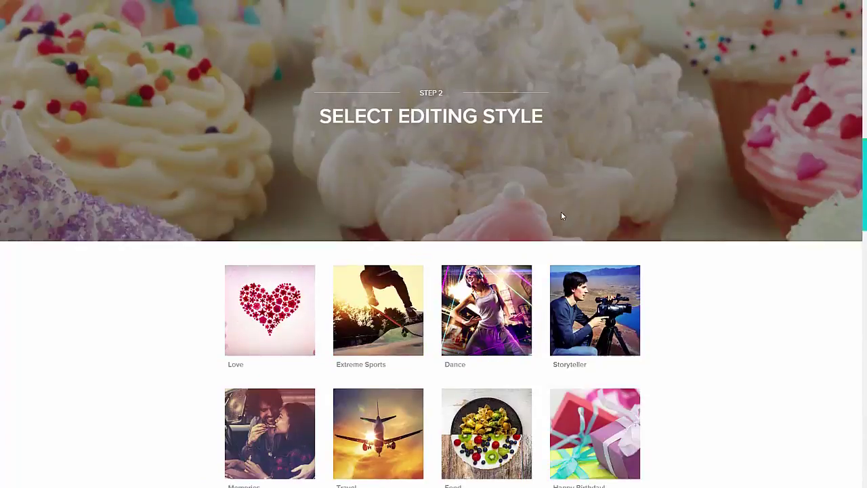
scroll(529, 271, "up", 2)
scroll(494, 325, "down", 1)
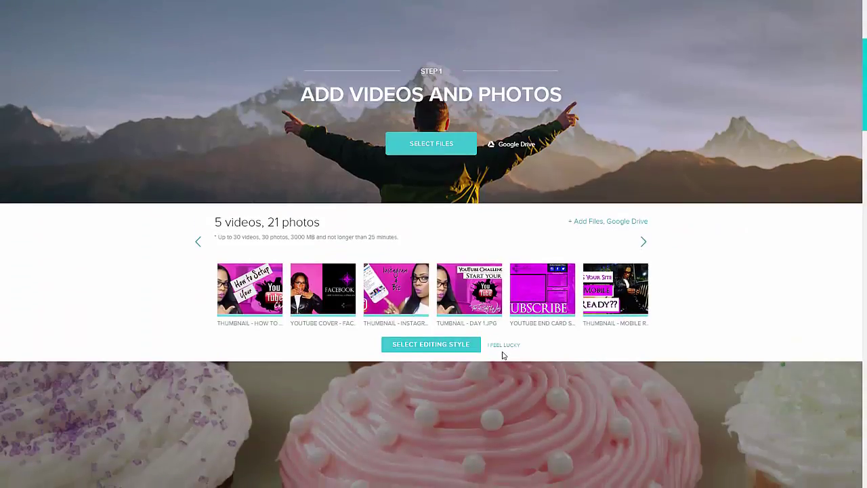
- Choose I Feel Lucky for the style and title the movie 'Welcome to My Channel'
left_click(503, 346)
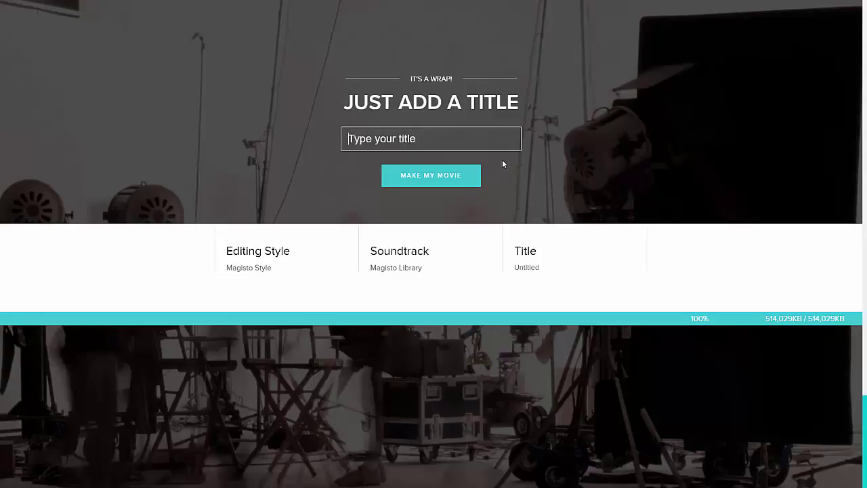
type("Welcome to My ")
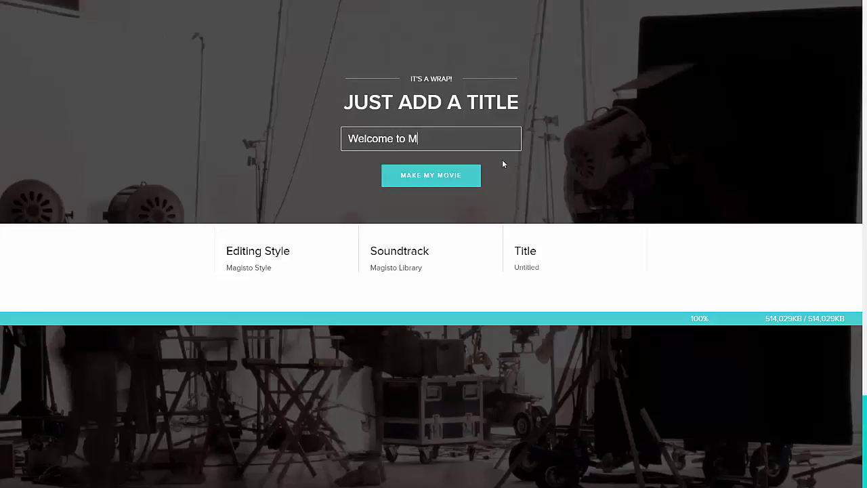
type("chan")
key("BackSpace")
key("BackSpace")
key("BackSpace")
key("BackSpace")
type("Channel")
- Make the 'Welcome to My Channel' movie and wait for its draft in My Movies
left_click(462, 186)
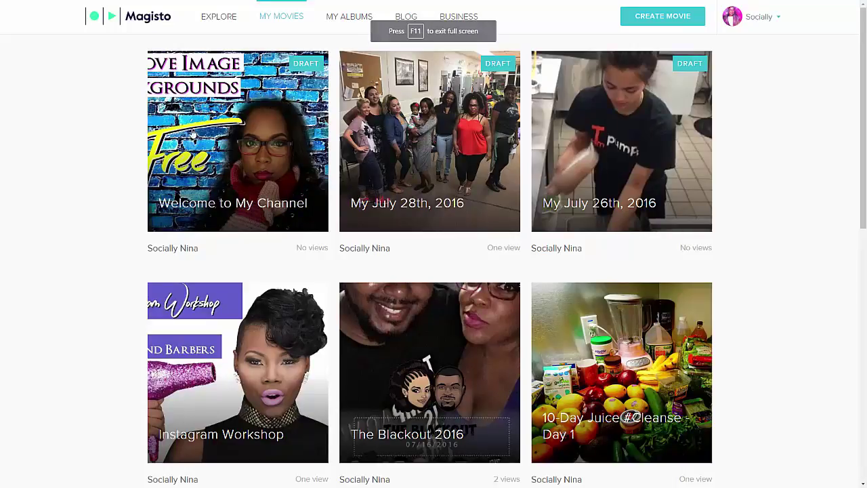
mouse_move(302, 75)
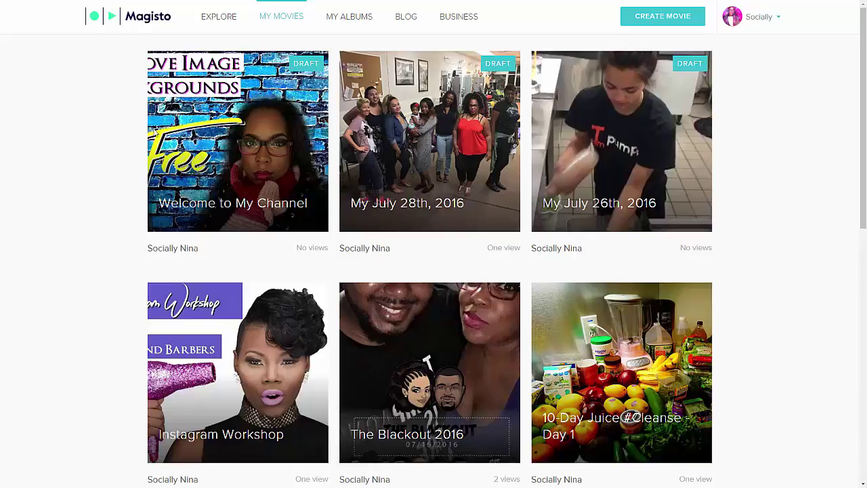
mouse_move(221, 127)
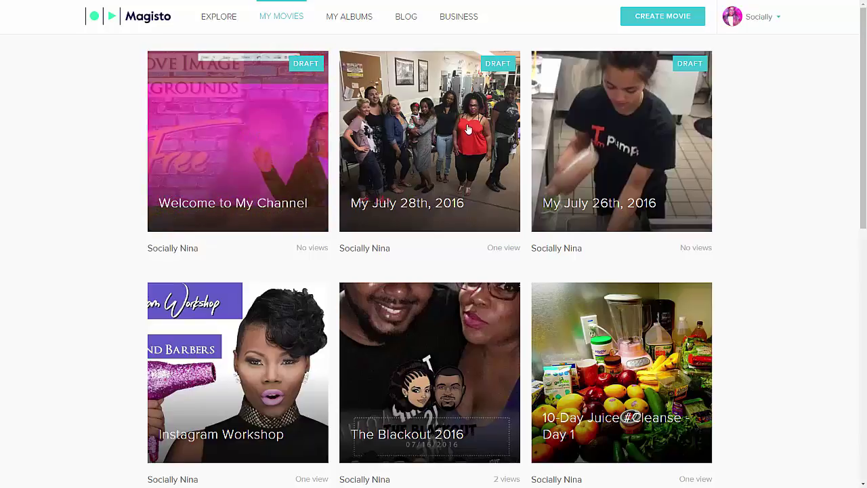
mouse_move(617, 129)
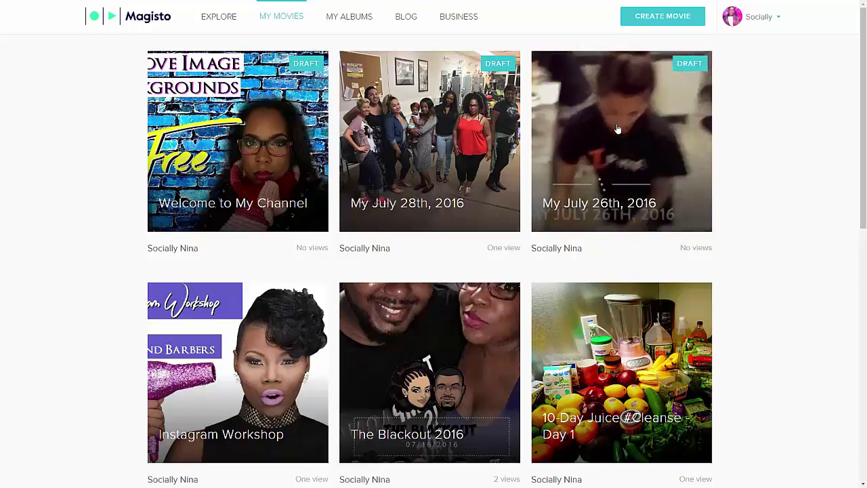
mouse_move(431, 120)
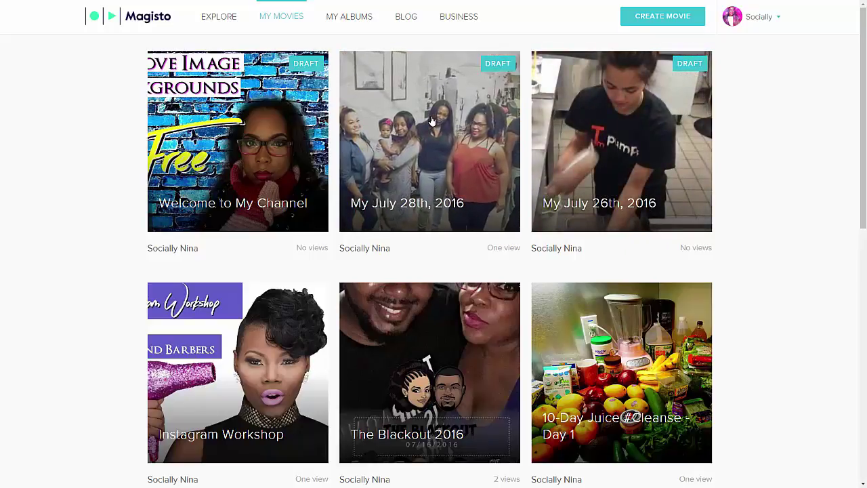
- Preview the draft, skimming to 00:47, 01:17, 01:43 and 02:19, then reopen it
left_click(242, 127)
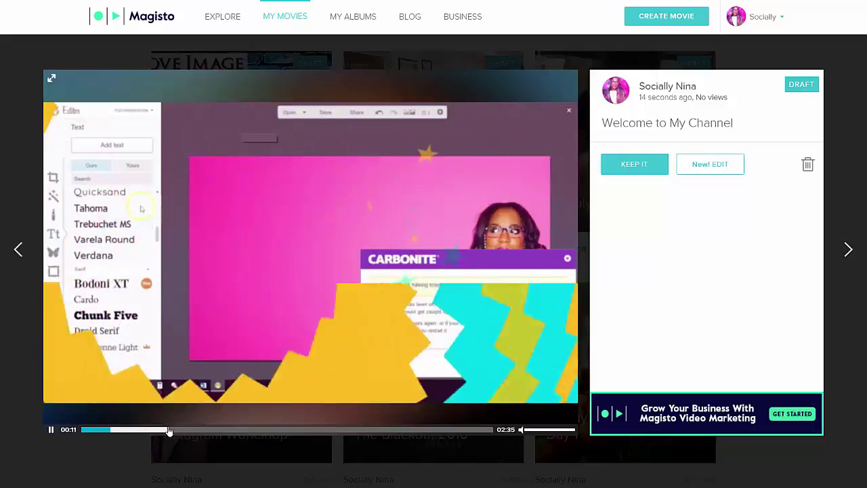
left_click(206, 430)
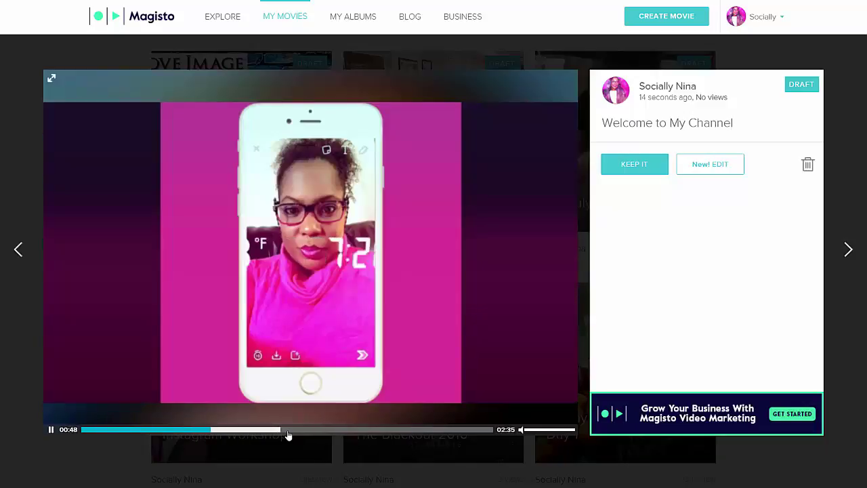
left_click(288, 432)
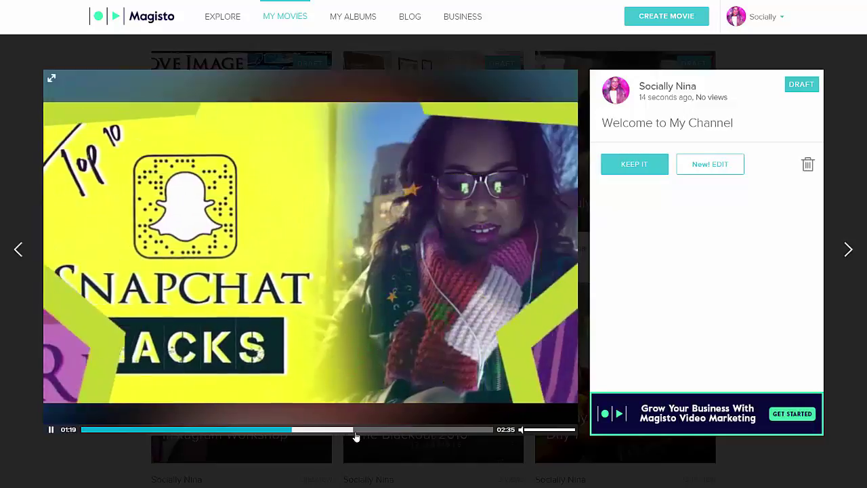
left_click(355, 430)
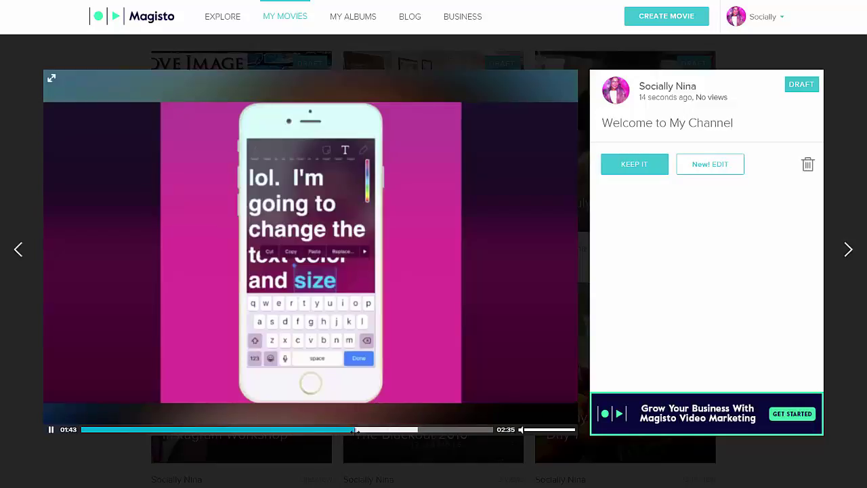
left_click(452, 430)
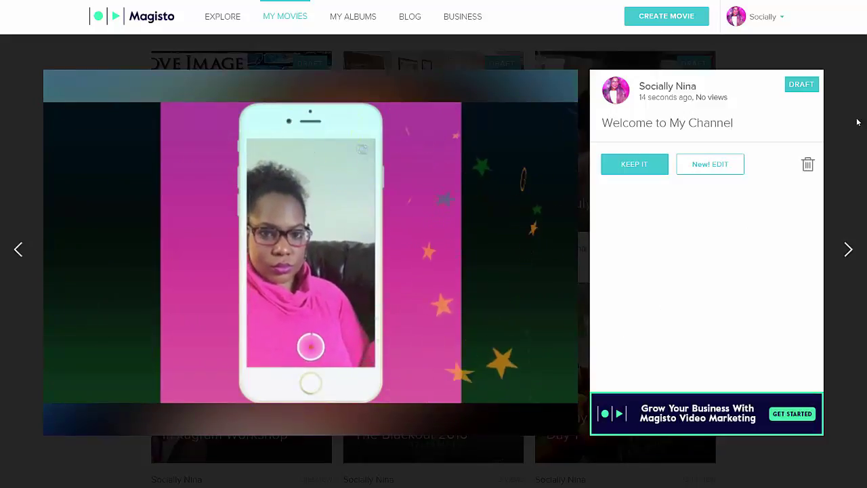
left_click(853, 103)
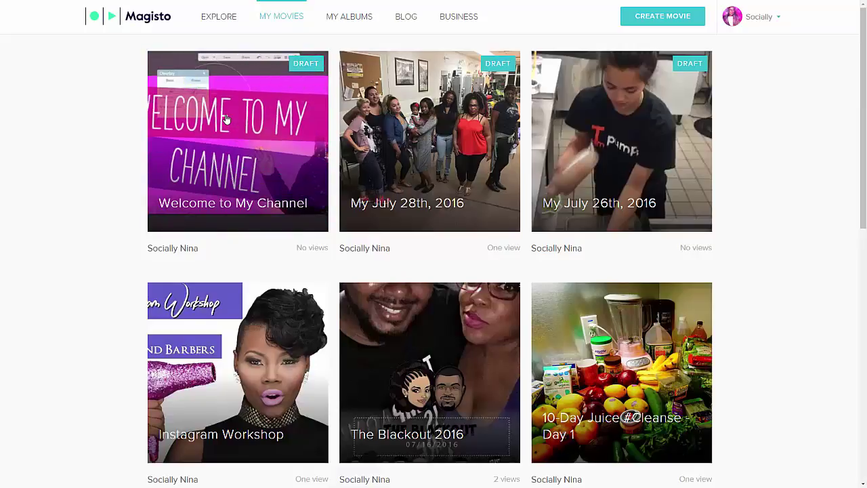
left_click(227, 119)
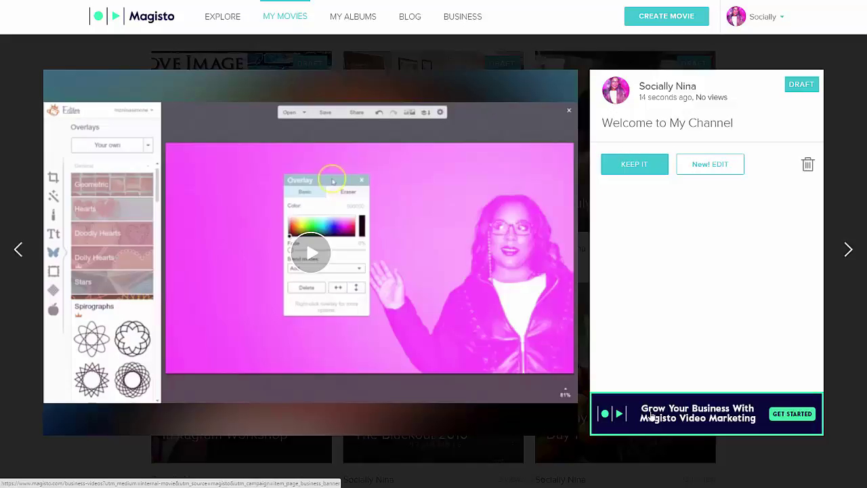
- Keep the movie on My Public Timeline and start downloading it
left_click(620, 168)
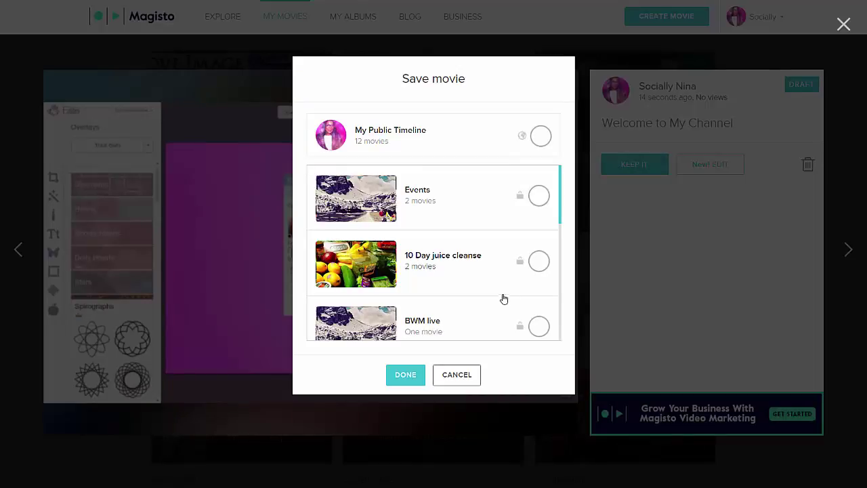
left_click(540, 137)
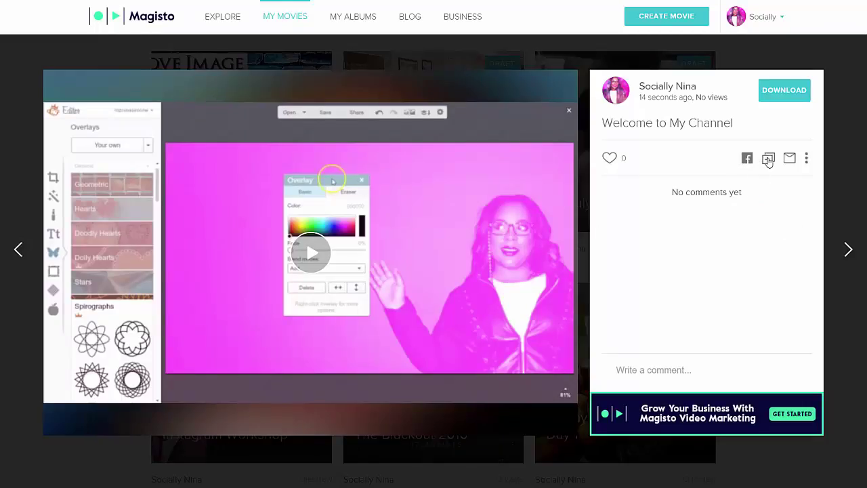
left_click(806, 158)
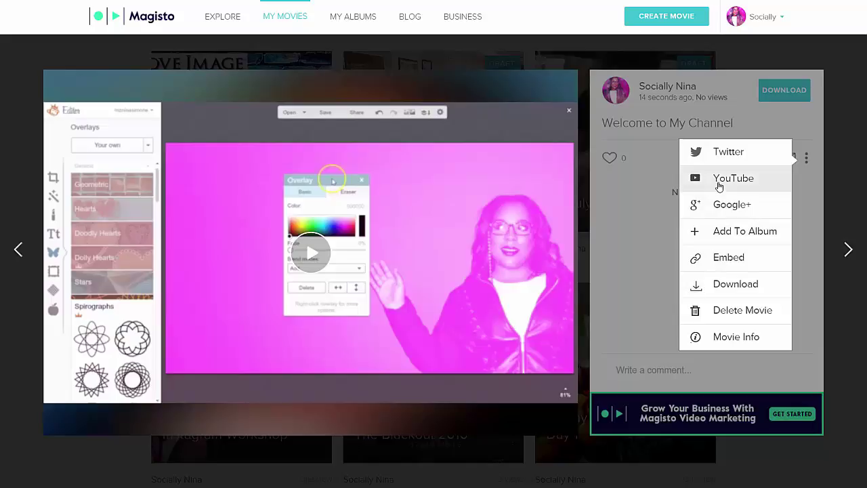
left_click(712, 292)
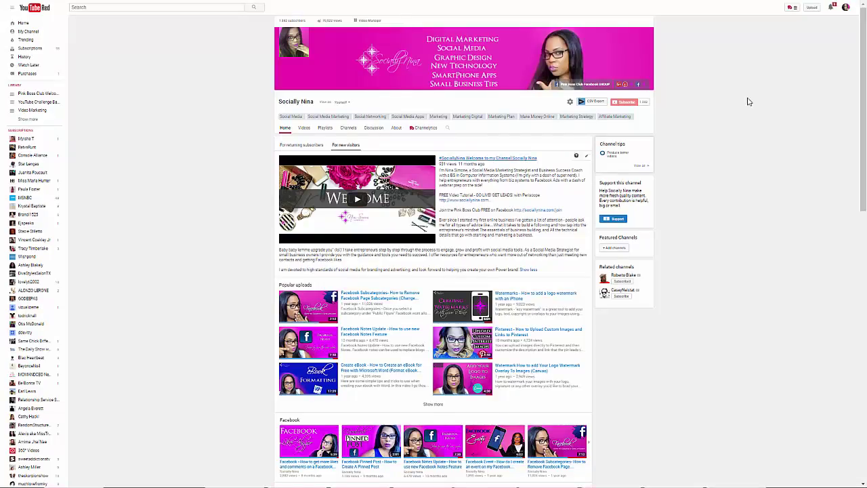
- Upload the magisto-movie file from Downloads as a new YouTube video
left_click(812, 7)
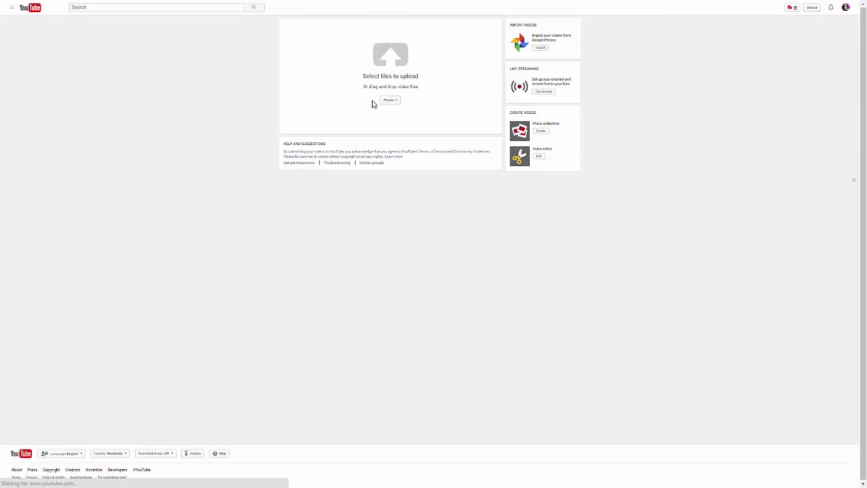
left_click(397, 65)
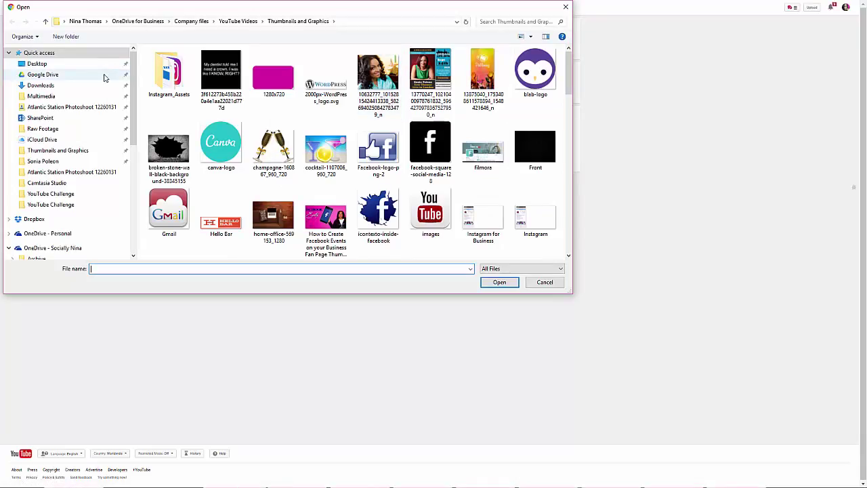
left_click(98, 86)
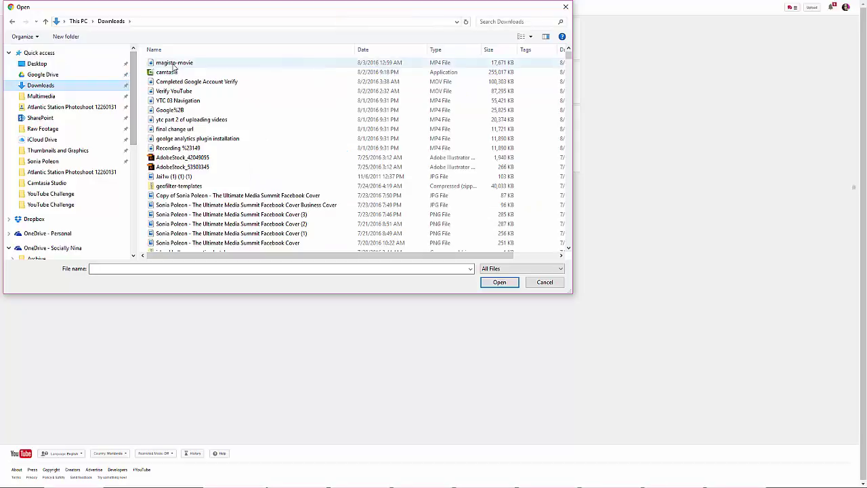
left_click(174, 63)
double_click(173, 63)
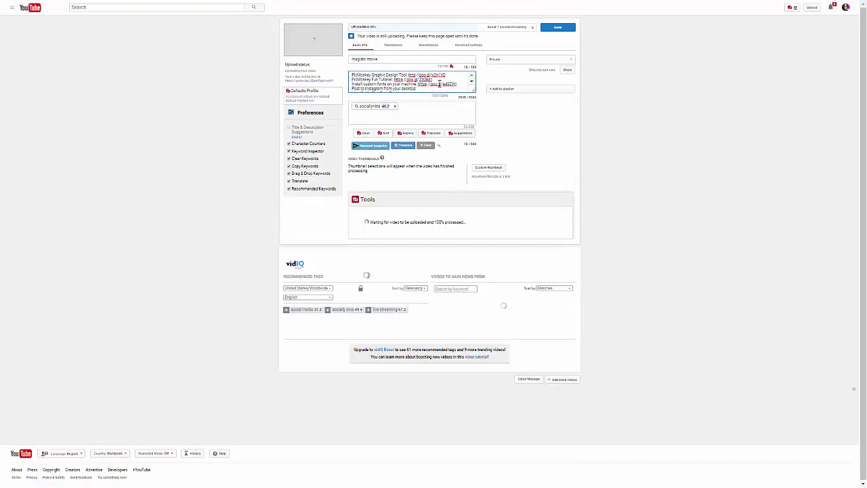
- Replace the description with the pasted bio and retitle the video as the channel's welcome video
key("ctrl+a")
key("ctrl+v")
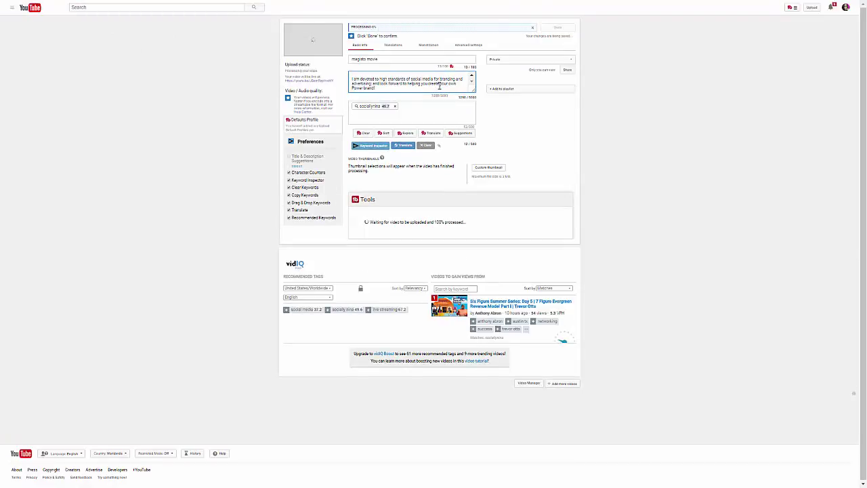
left_click_drag(470, 91, 447, 210)
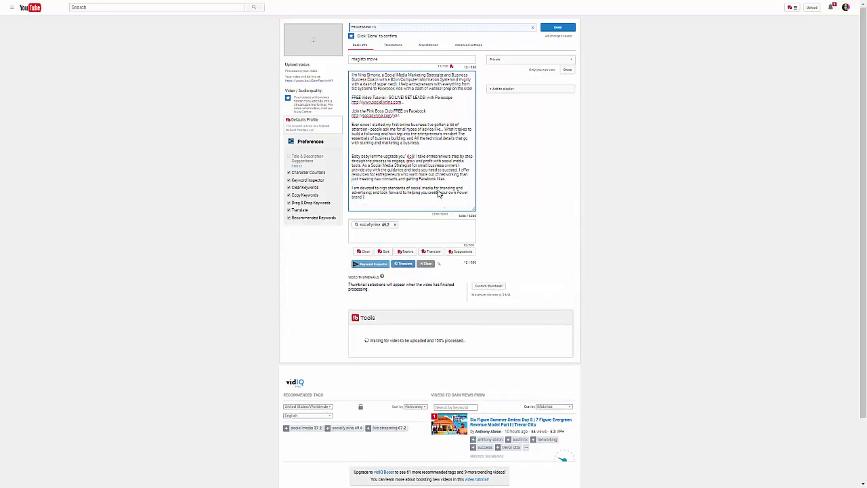
left_click(387, 59)
key("ctrl+a")
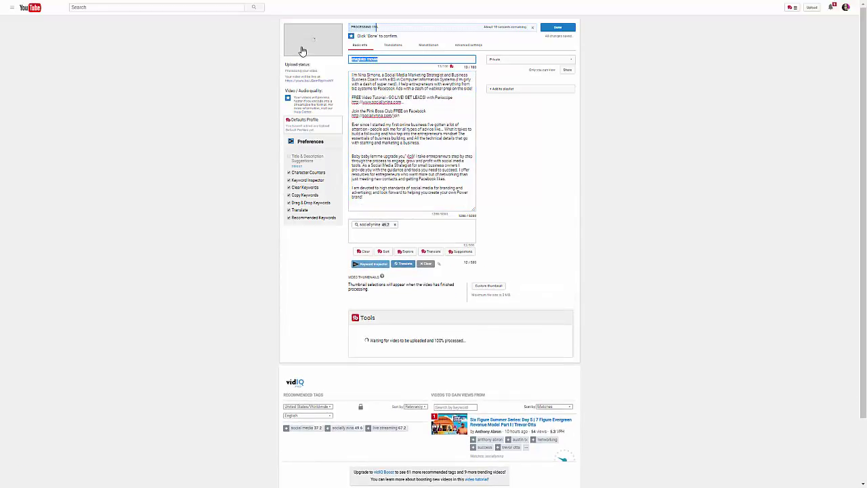
type("Soci")
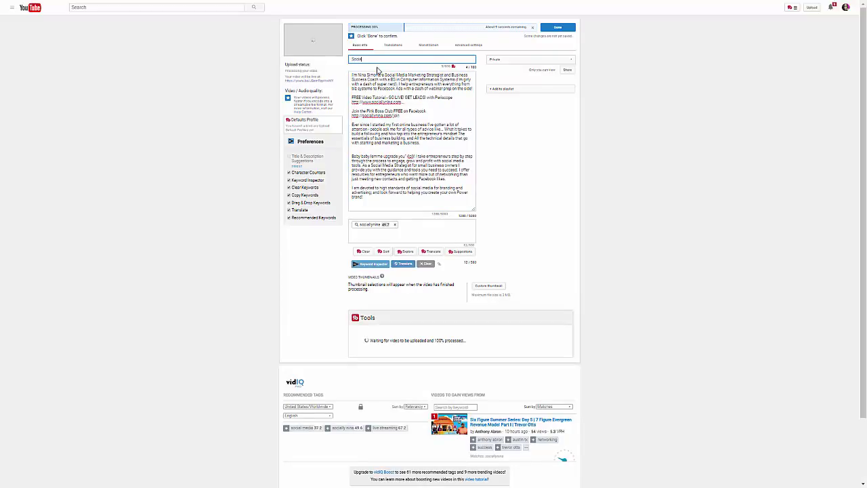
type("ally Nina ")
type("s Channel ")
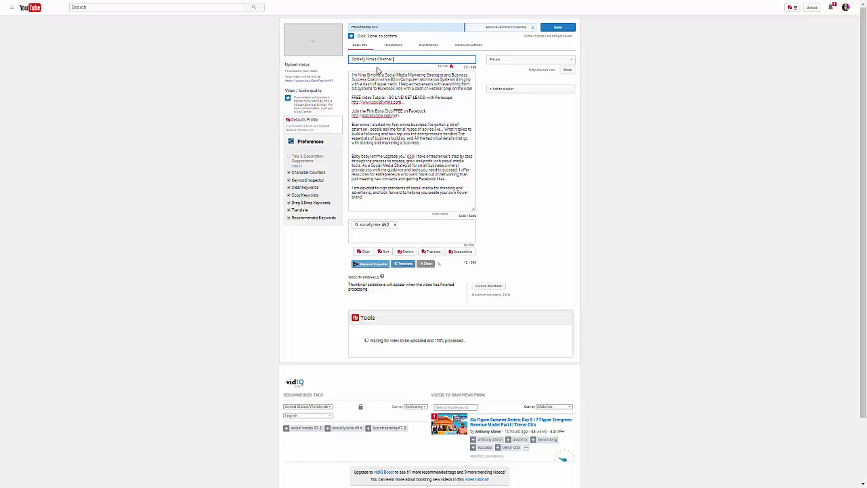
type("Welcome video")
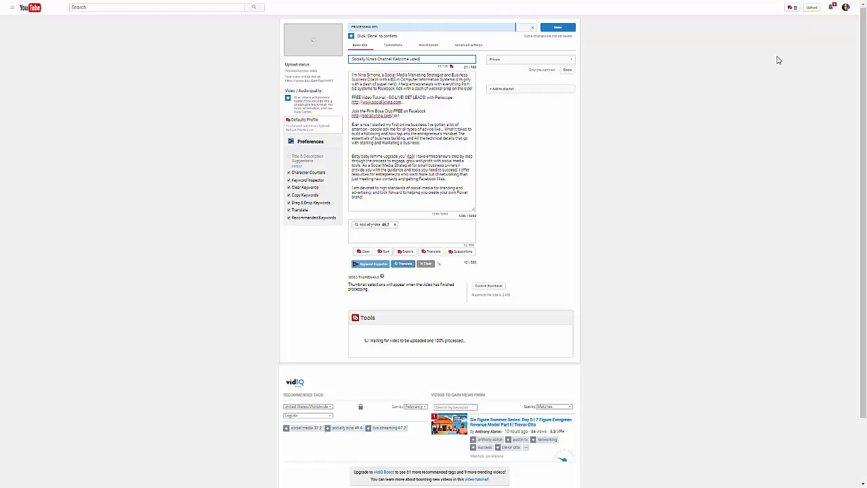
- Set the video's visibility to Public and add the tag 'social media marketing'
left_click(516, 60)
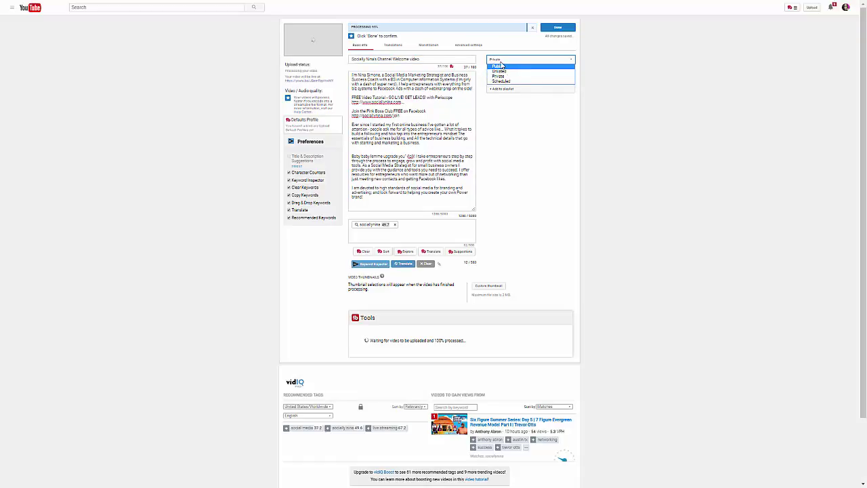
left_click(498, 66)
left_click(400, 231)
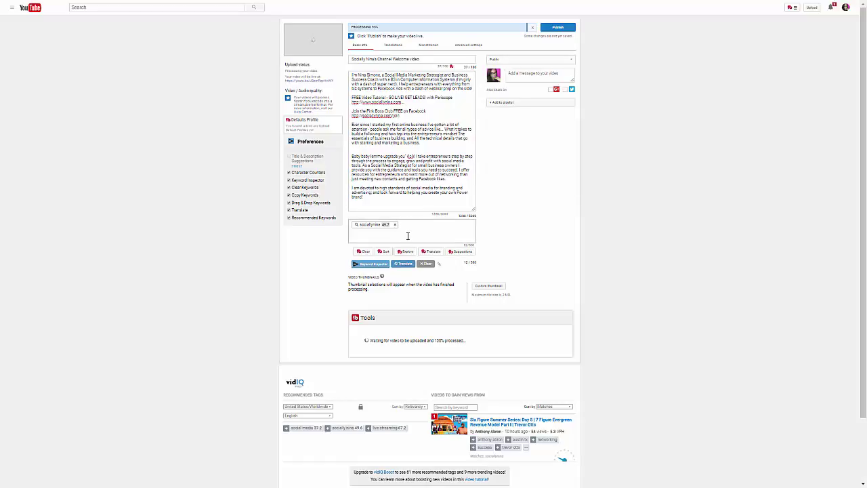
type("social med")
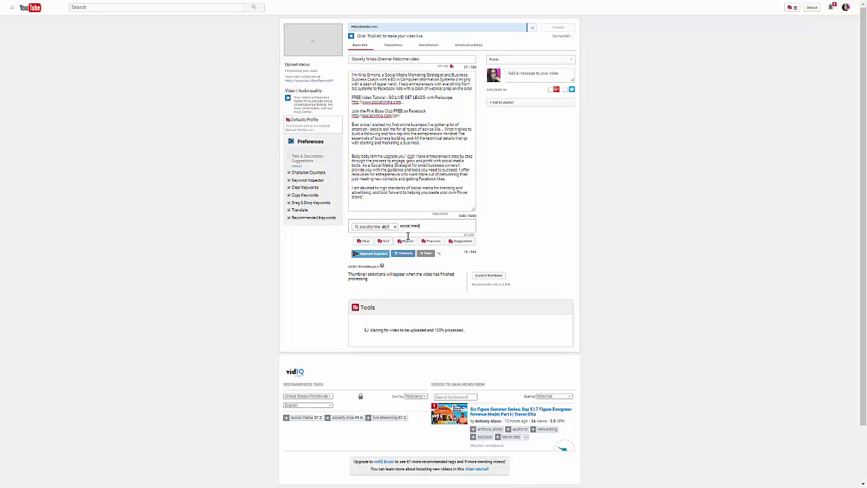
type("ia marketing")
key("Return")
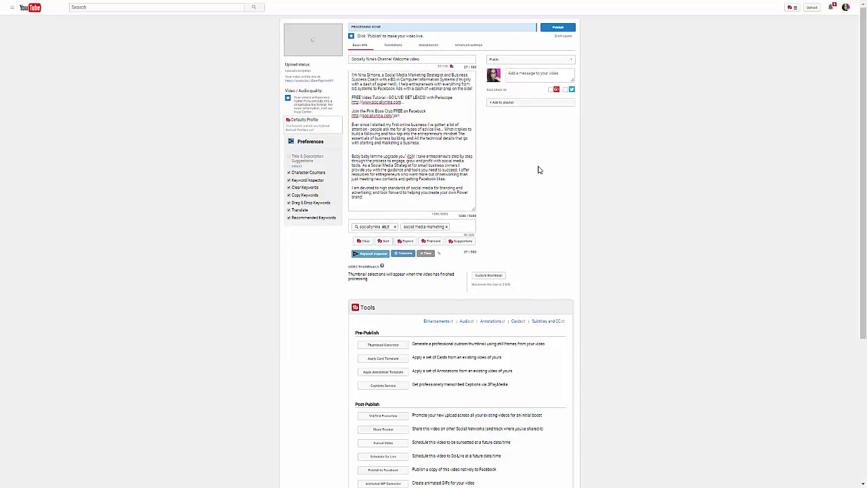
- Publish the video, then return to its details and copy the share link
left_click(557, 27)
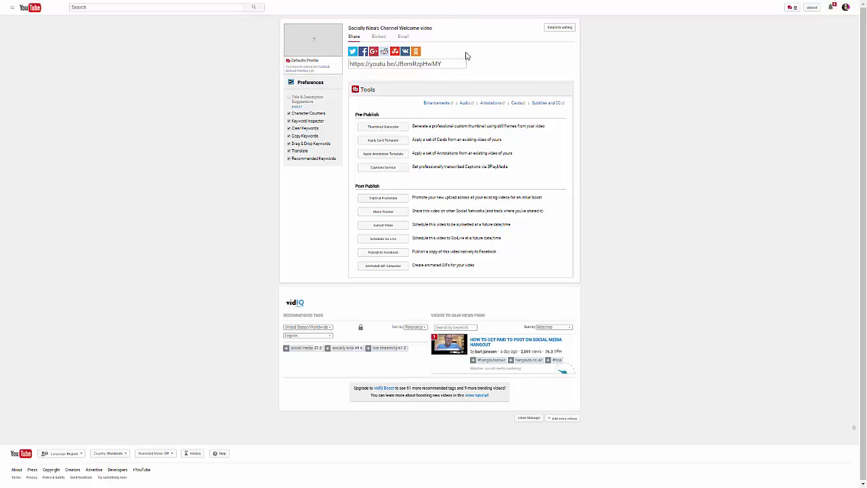
left_click(560, 28)
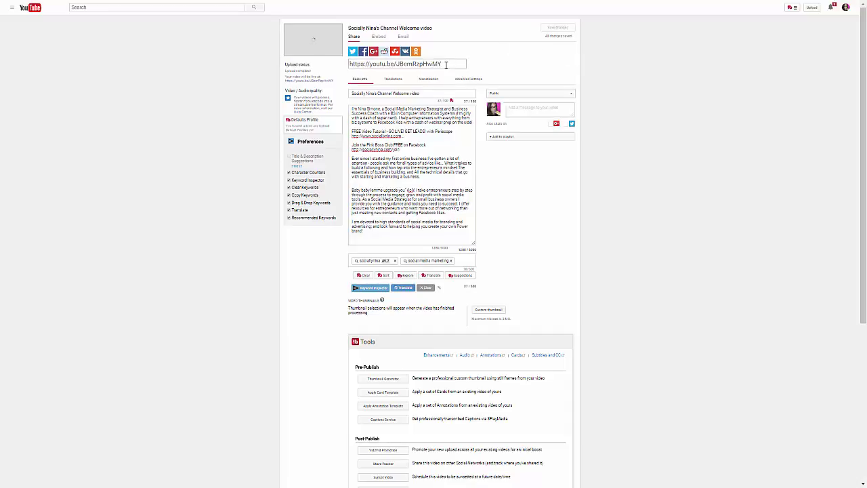
left_click_drag(446, 65, 323, 66)
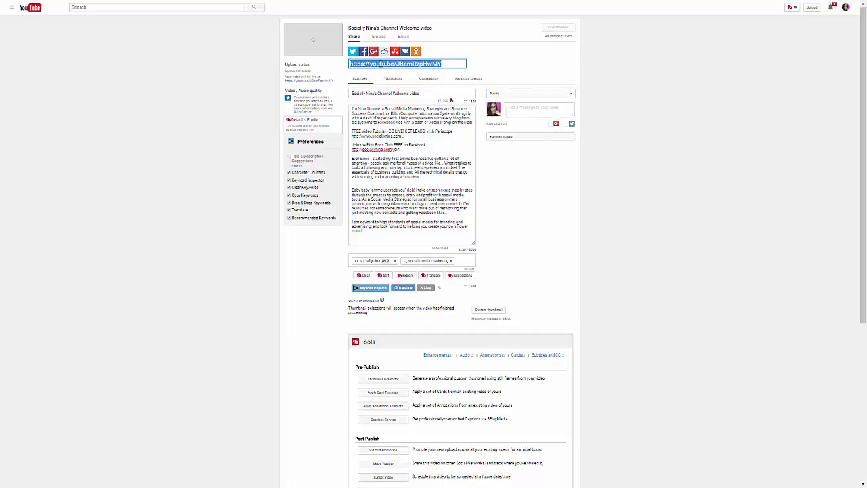
right_click(380, 65)
left_click(402, 80)
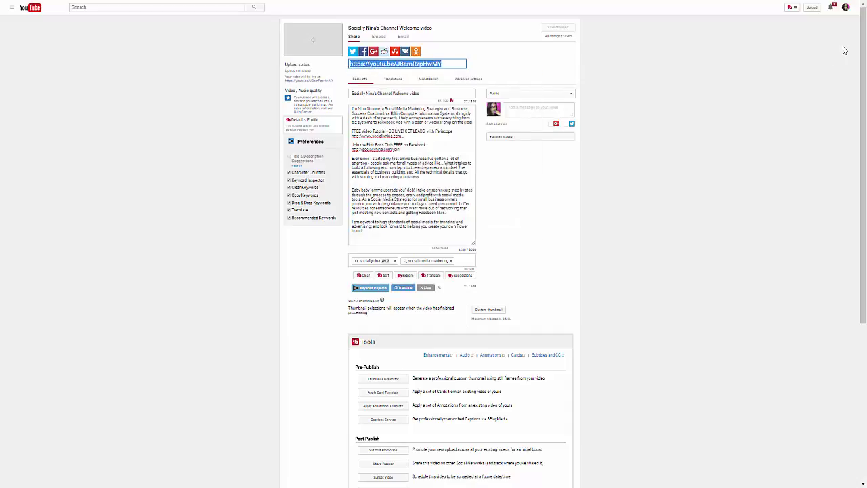
- Choose a different auto-generated thumbnail frame and save the changes
left_click(845, 7)
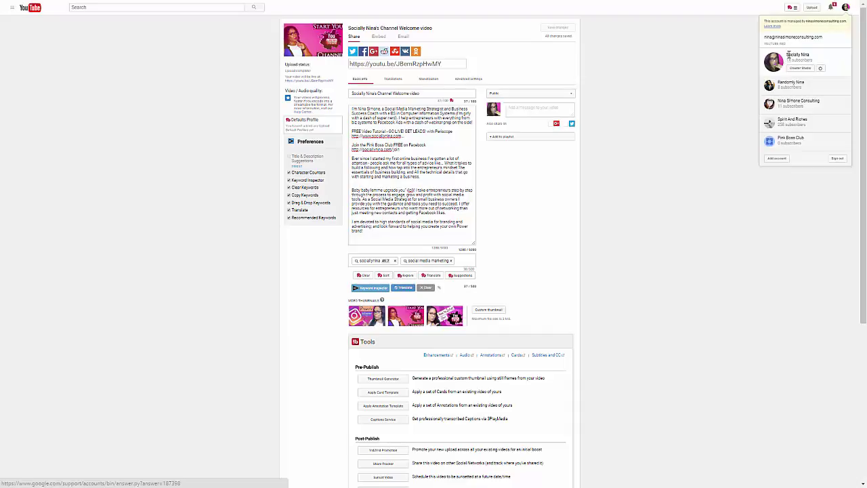
left_click(657, 53)
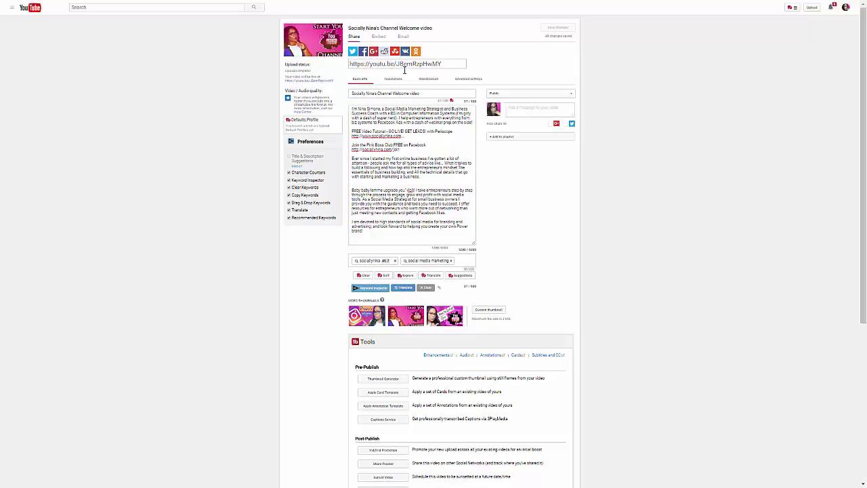
left_click(376, 323)
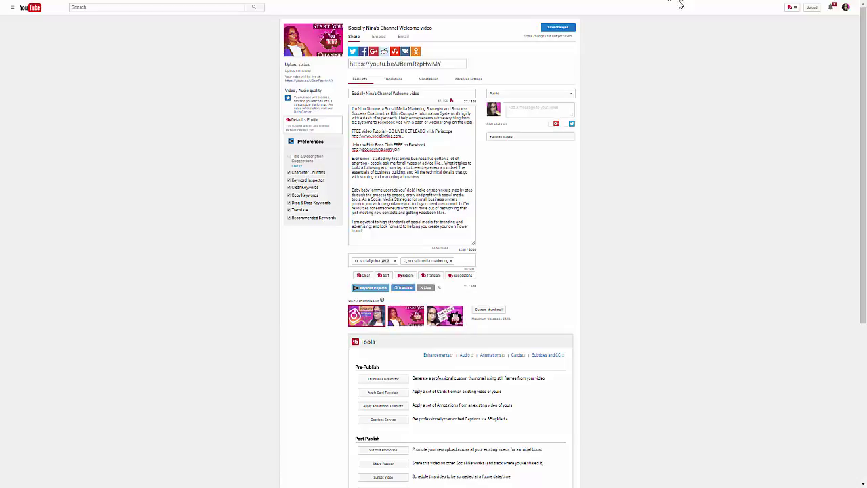
left_click(558, 30)
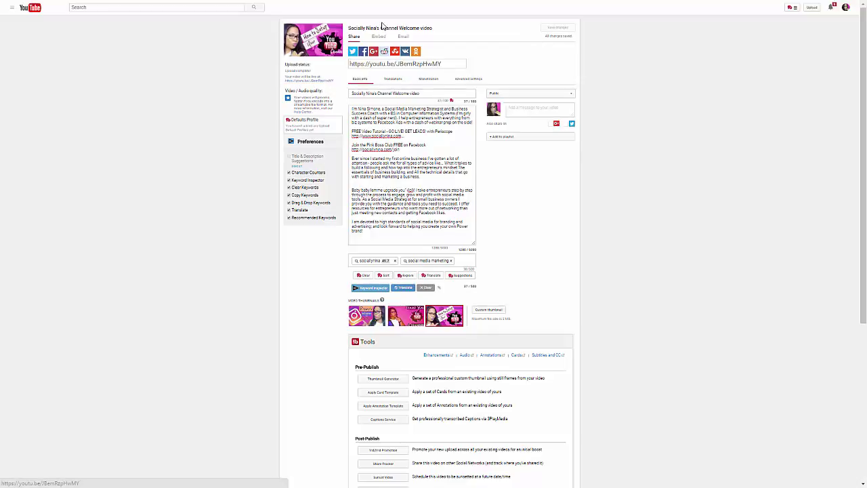
- Leave full screen and go to the channel page's For new visitors view
key("F11")
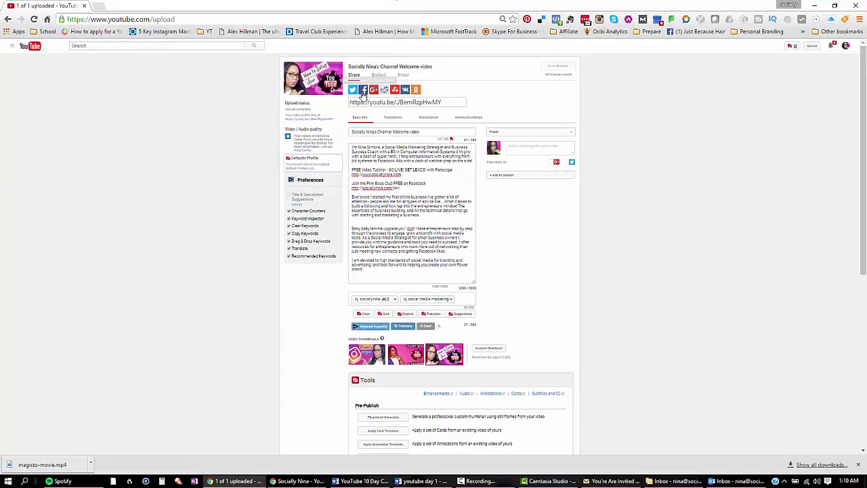
left_click(12, 47)
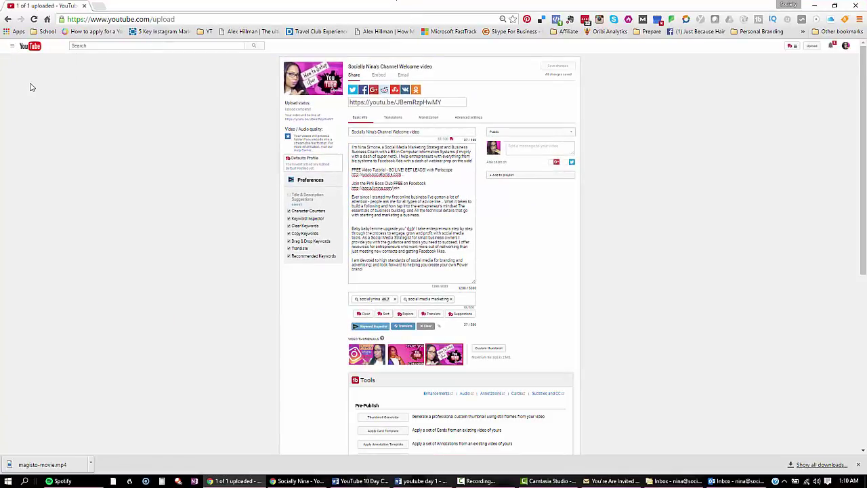
left_click(12, 47)
left_click(18, 71)
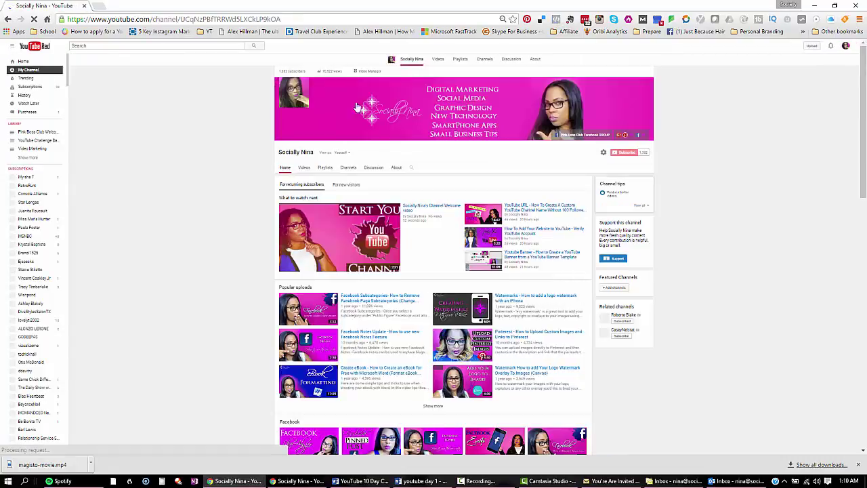
left_click(346, 185)
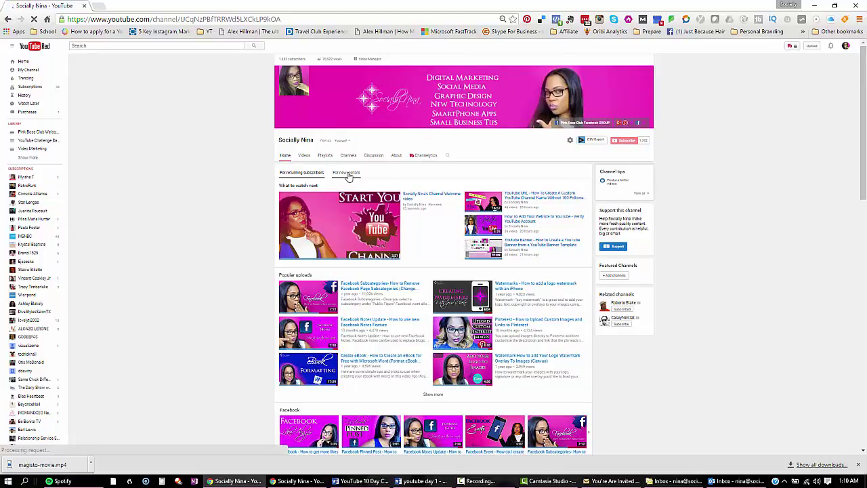
left_click(347, 173)
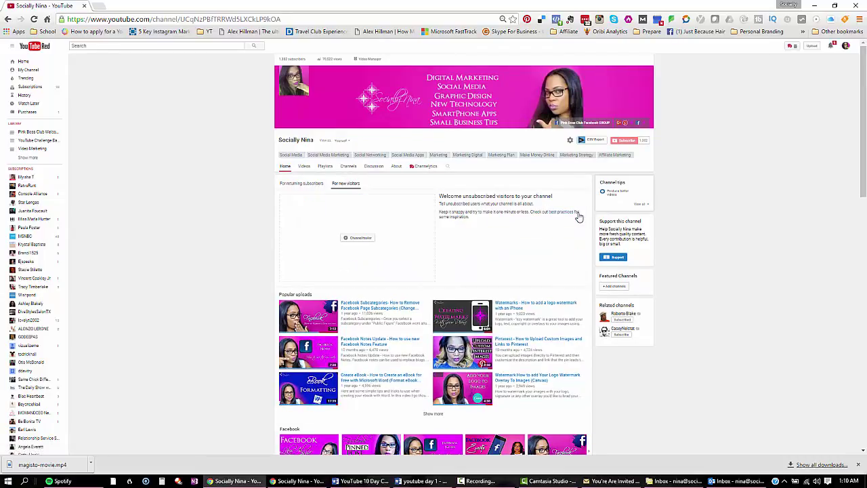
- Set the welcome video as the channel trailer, save, and expand its full description
left_click(347, 239)
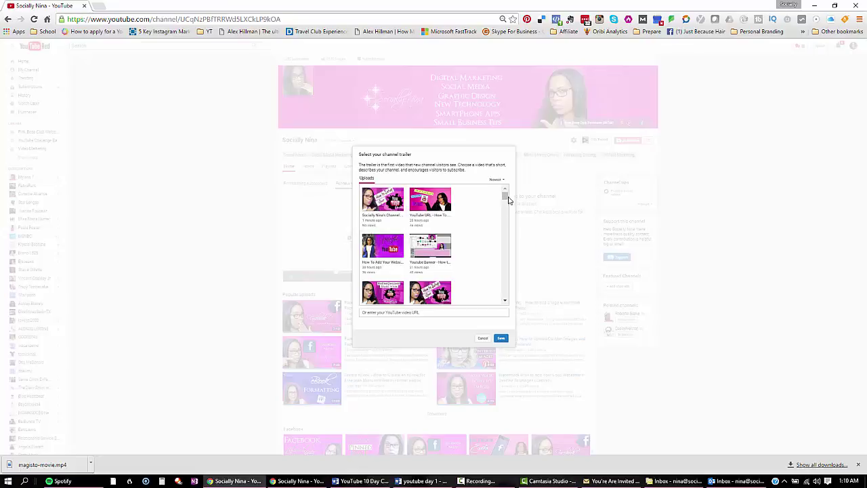
left_click(374, 200)
left_click(500, 338)
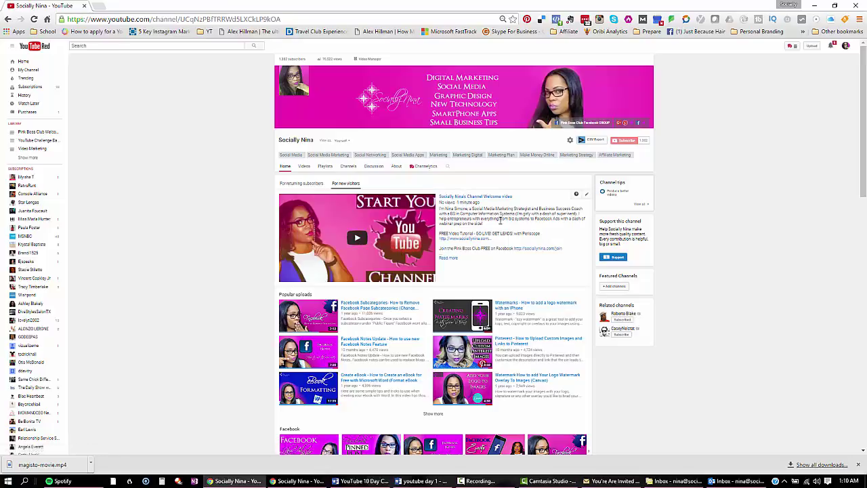
left_click_drag(439, 208, 452, 264)
left_click(447, 259)
scroll(503, 263, "down", 1)
scroll(504, 264, "up", 1)
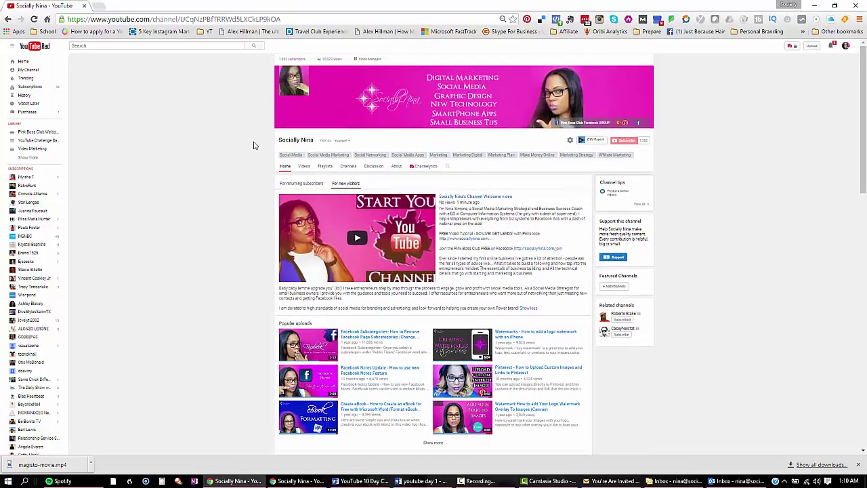